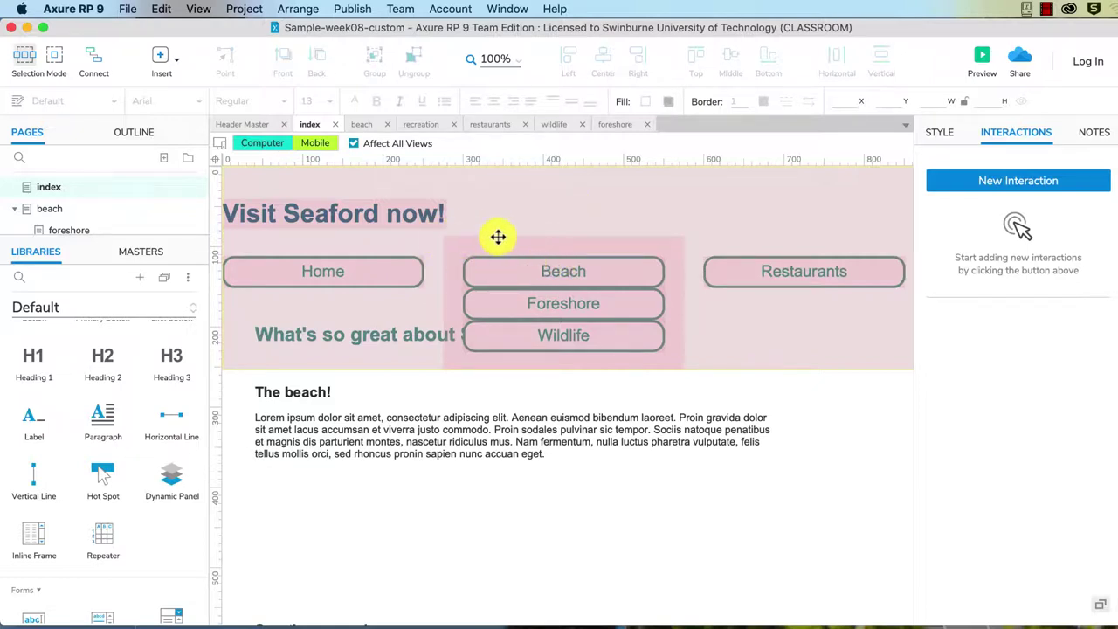
Step: Open the Header master and box-select all of its navigation buttons
{"action": "double_click", "coordinate": [554, 245]}
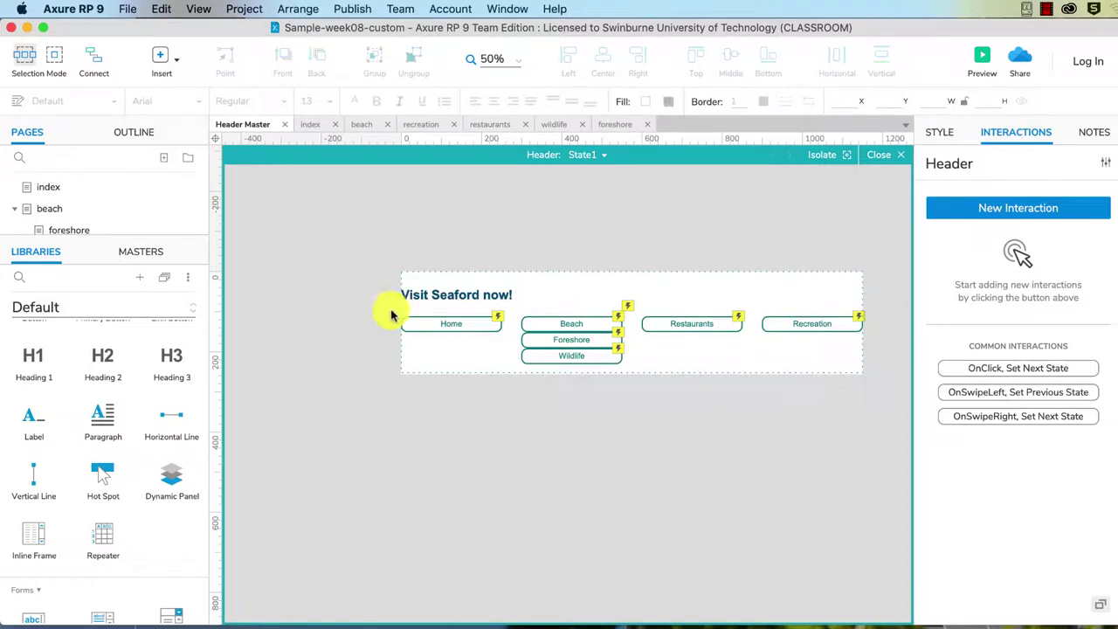
{"action": "left_click_drag", "start_coordinate": [393, 318], "coordinate": [879, 376]}
{"action": "right_click", "coordinate": [771, 324]}
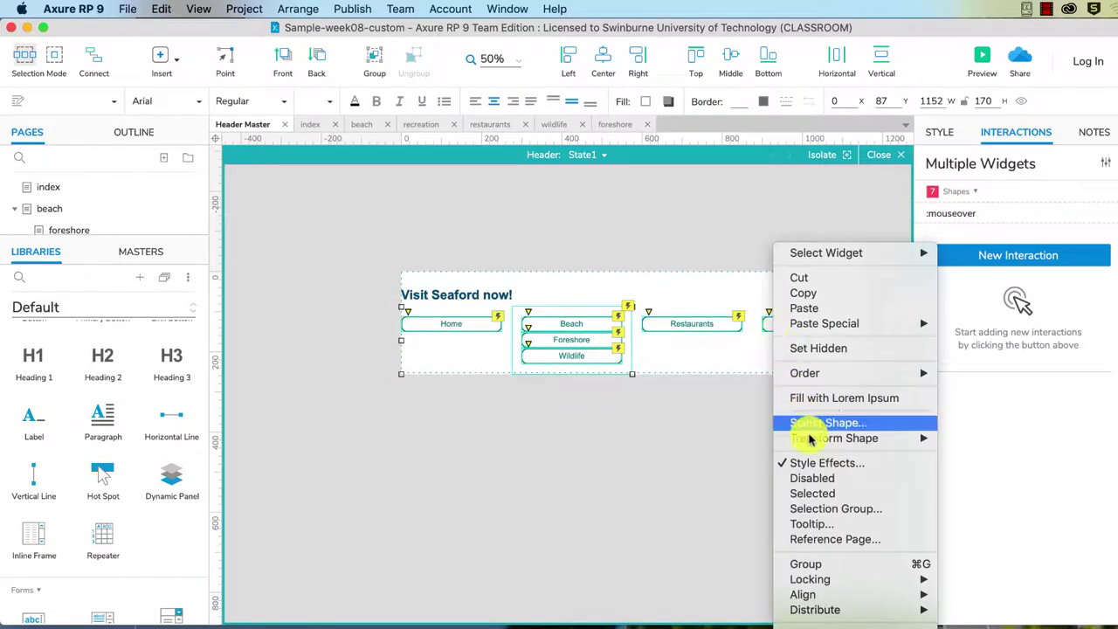
{"action": "left_click", "coordinate": [709, 433]}
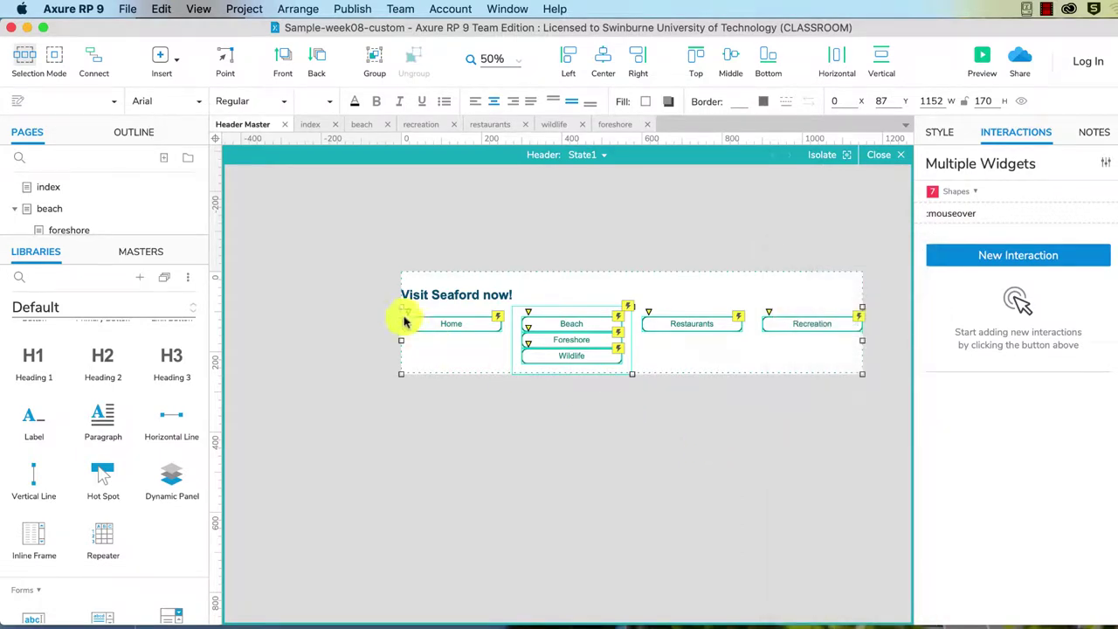
Step: Wrap the selected buttons in a dynamic panel named navigation-dp using Arrange > Create Dynamic Panel
{"action": "left_click", "coordinate": [305, 10]}
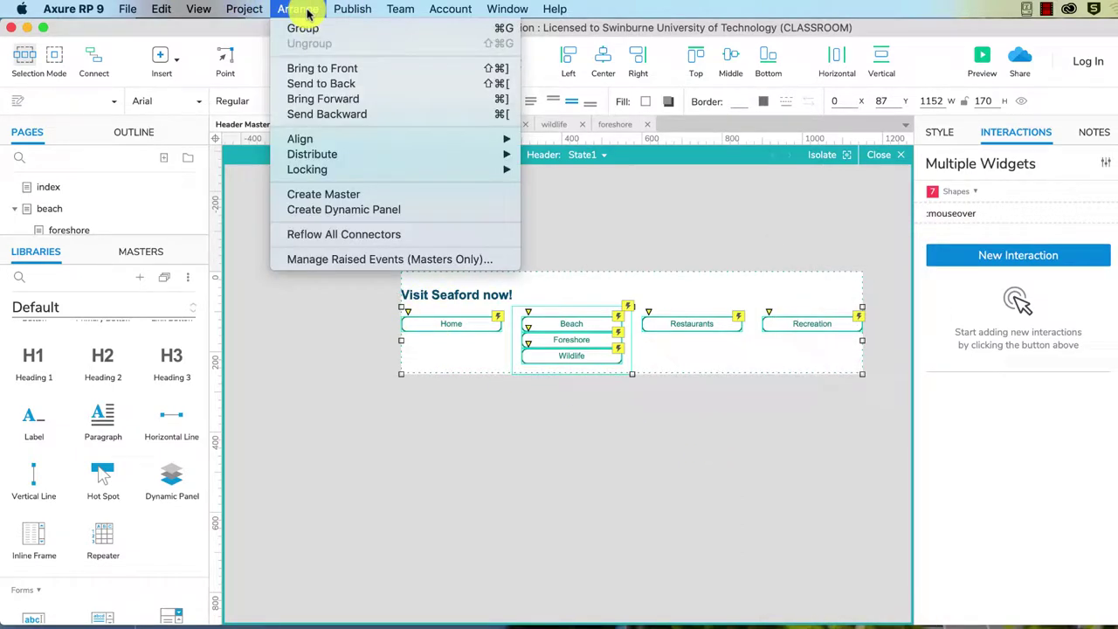
{"action": "left_click", "coordinate": [336, 209]}
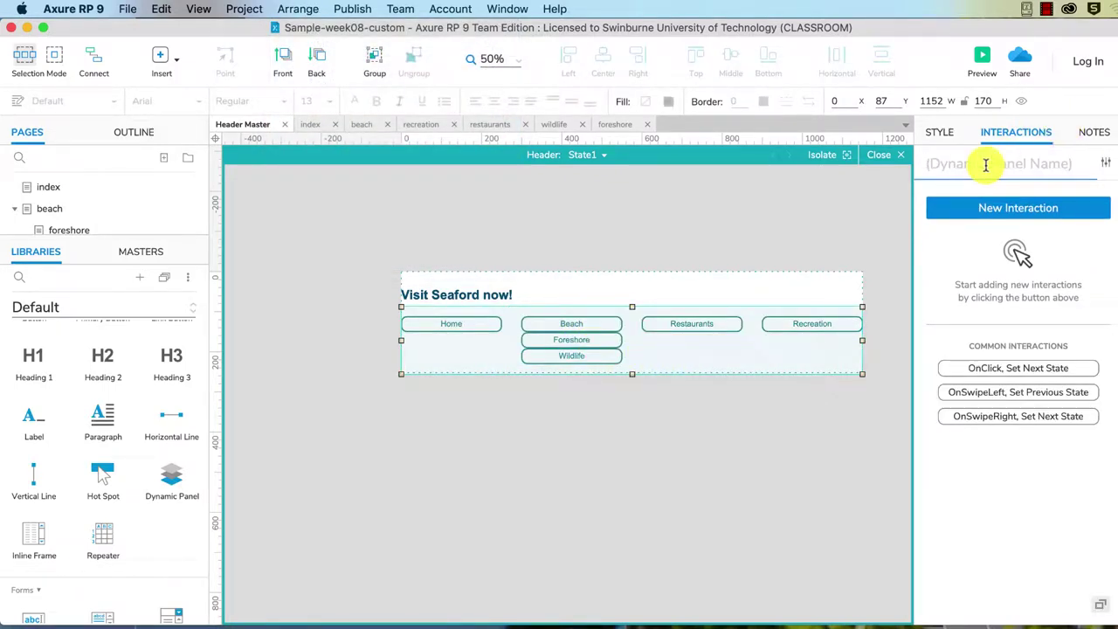
{"action": "type", "text": "navigation-dp"}
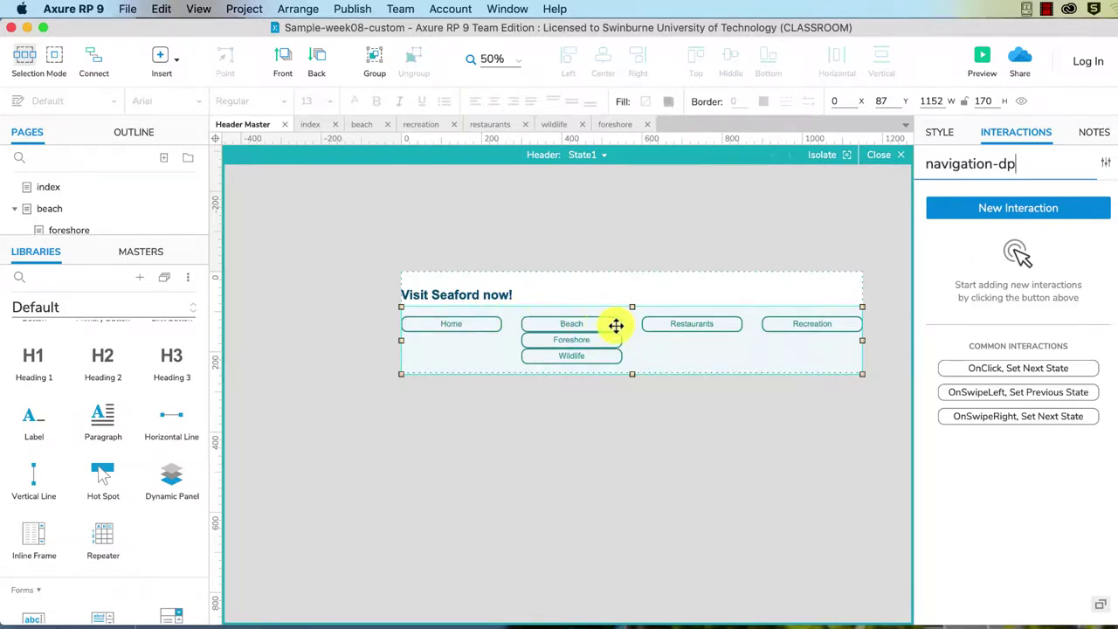
Step: Inside navigation-dp, fill the Home button with cyan #80FFFF at 21% opacity
{"action": "double_click", "coordinate": [615, 329]}
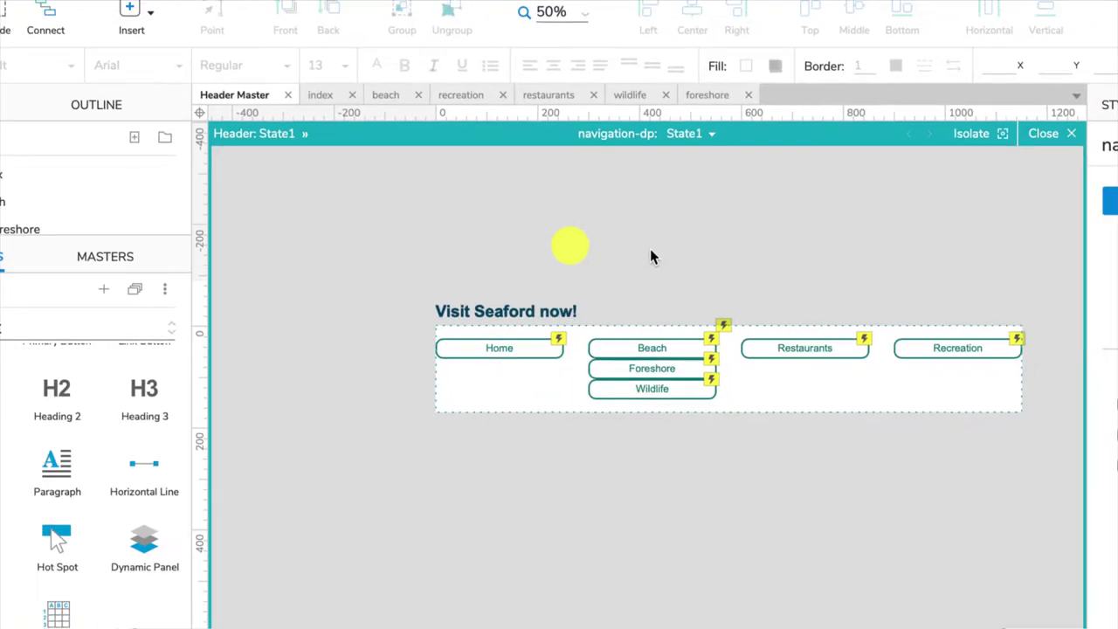
{"action": "left_click", "coordinate": [498, 347]}
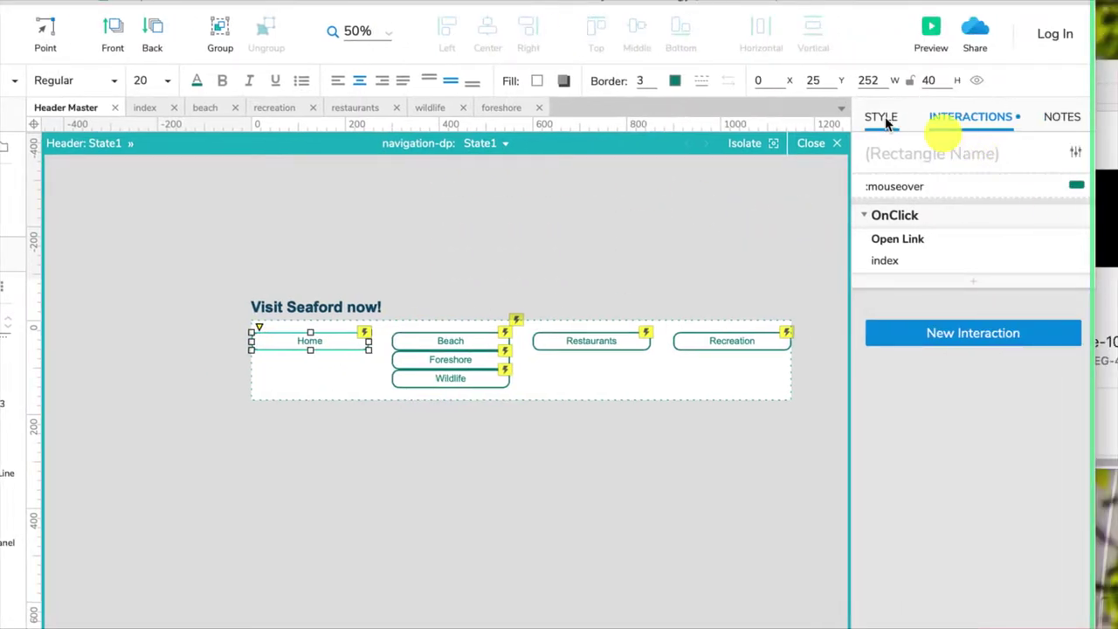
{"action": "left_click", "coordinate": [1083, 116]}
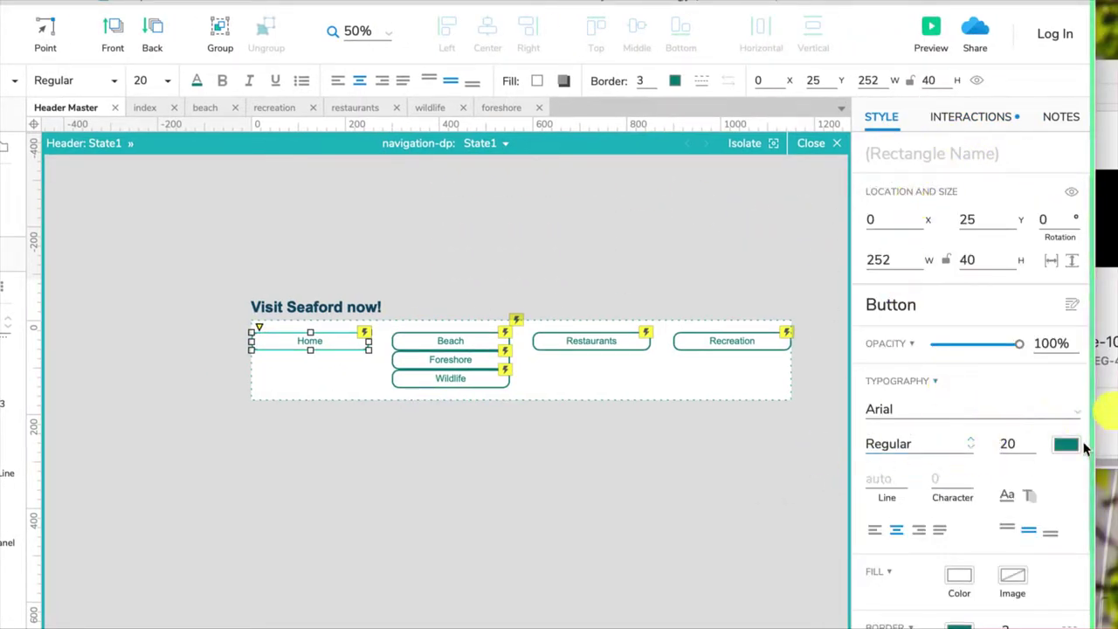
{"action": "scroll", "coordinate": [955, 537], "scroll_direction": "down", "scroll_amount": 1}
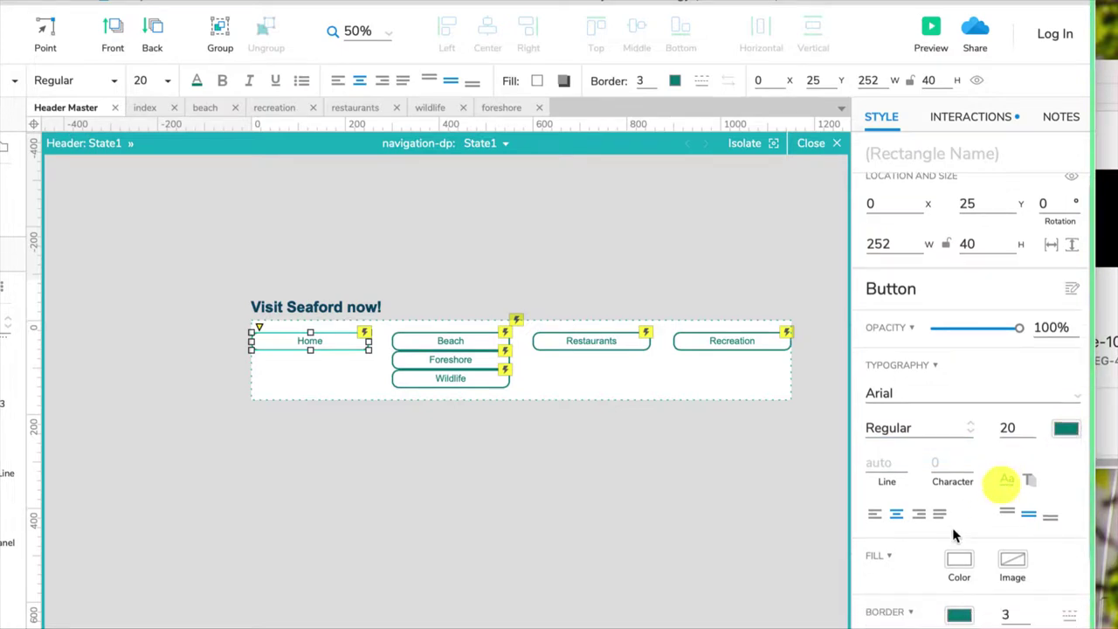
{"action": "scroll", "coordinate": [965, 522], "scroll_direction": "down", "scroll_amount": 4}
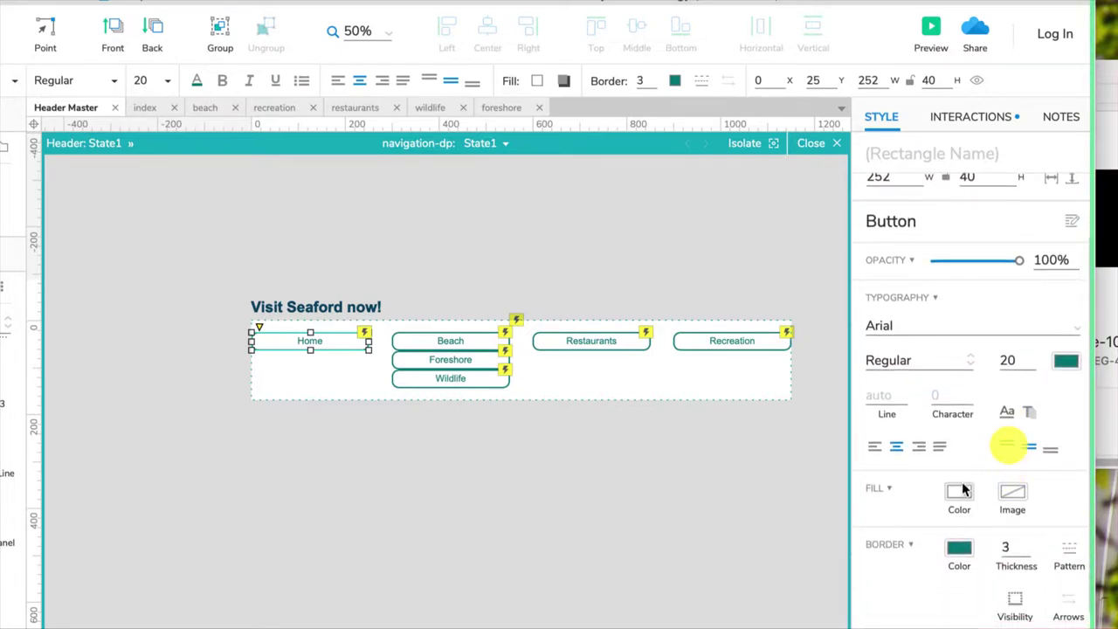
{"action": "left_click", "coordinate": [959, 493]}
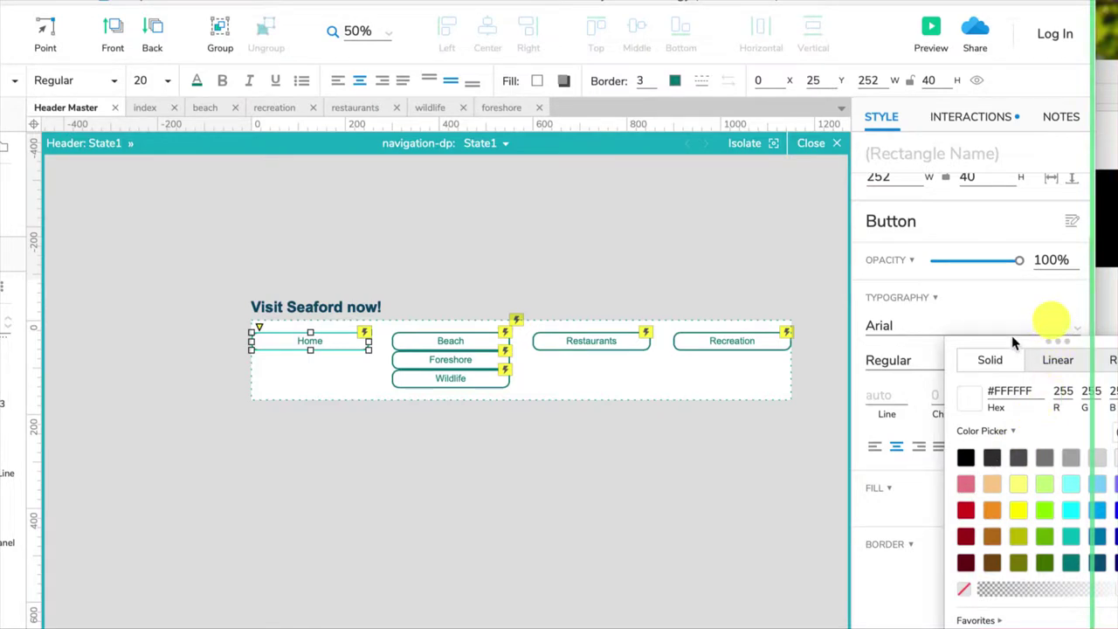
{"action": "left_click_drag", "start_coordinate": [1013, 341], "coordinate": [743, 247]}
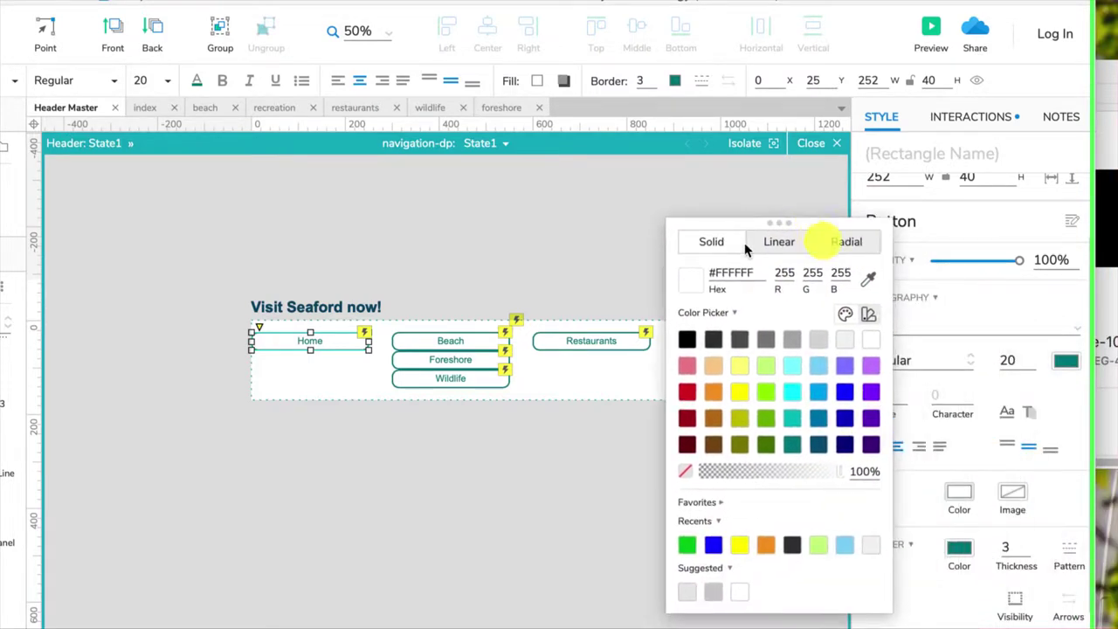
{"action": "left_click", "coordinate": [791, 368]}
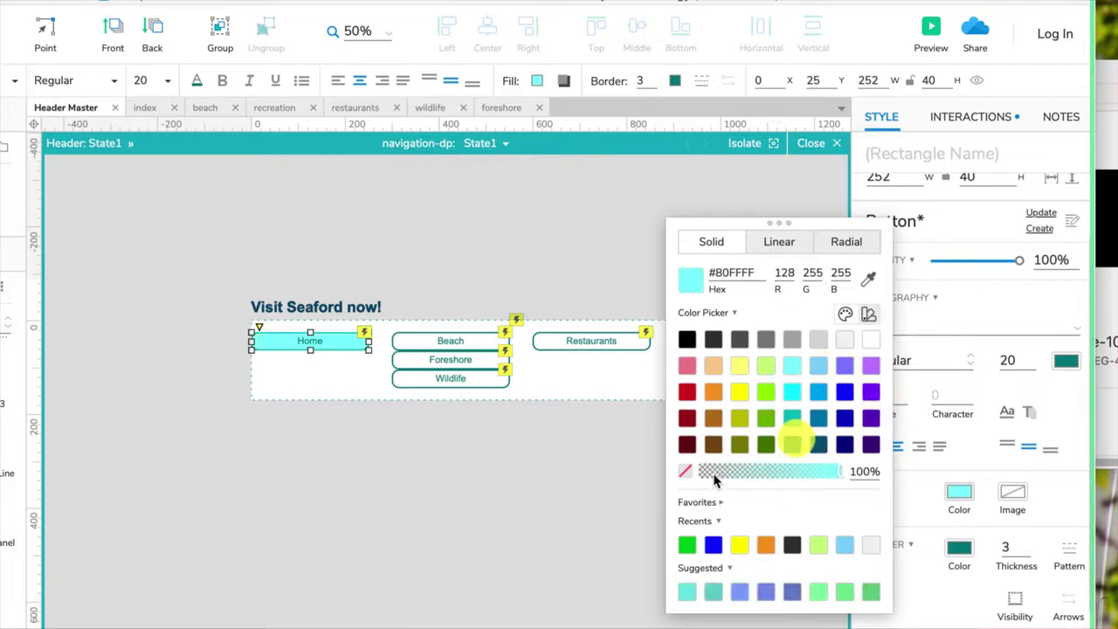
{"action": "left_click_drag", "start_coordinate": [842, 472], "coordinate": [733, 476]}
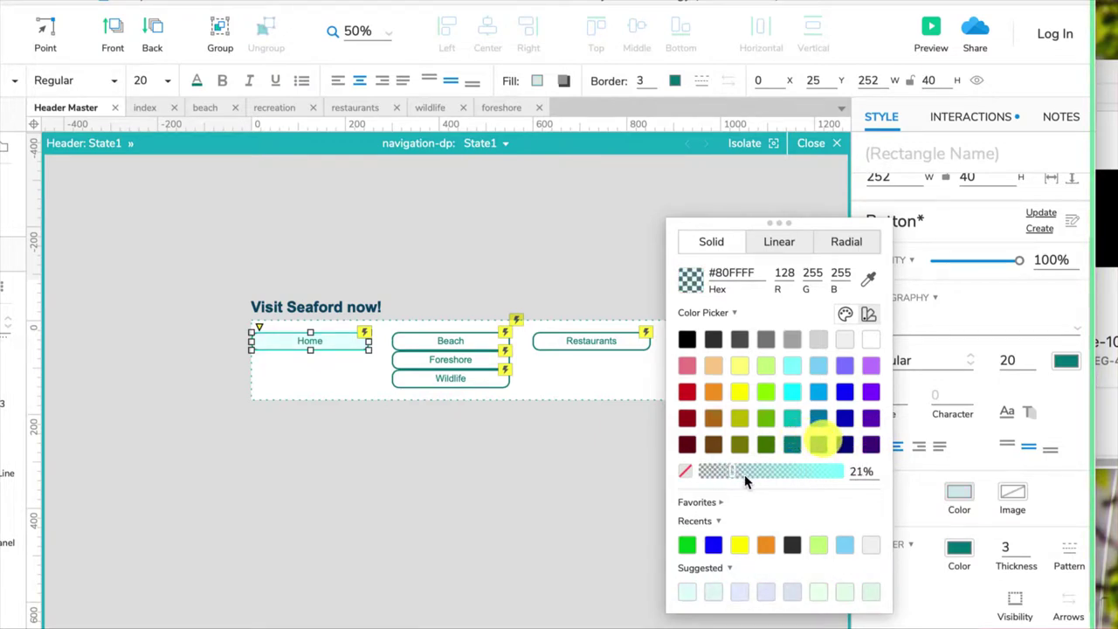
Step: Save Home's highlighted look as a new widget style named current-page and apply it
{"action": "left_click", "coordinate": [595, 459]}
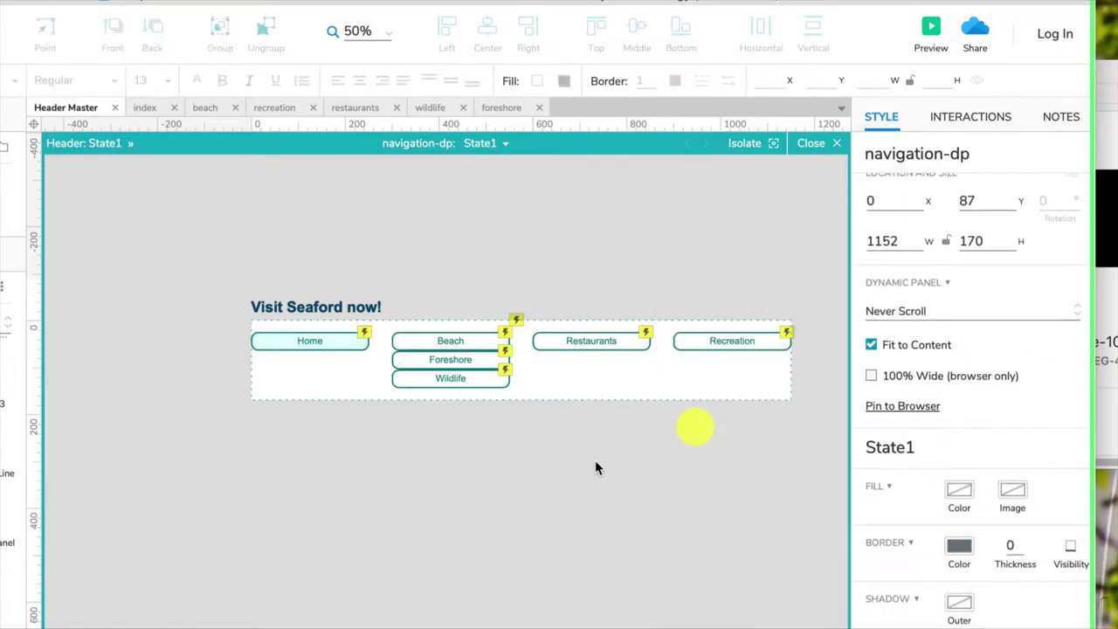
{"action": "left_click", "coordinate": [317, 341]}
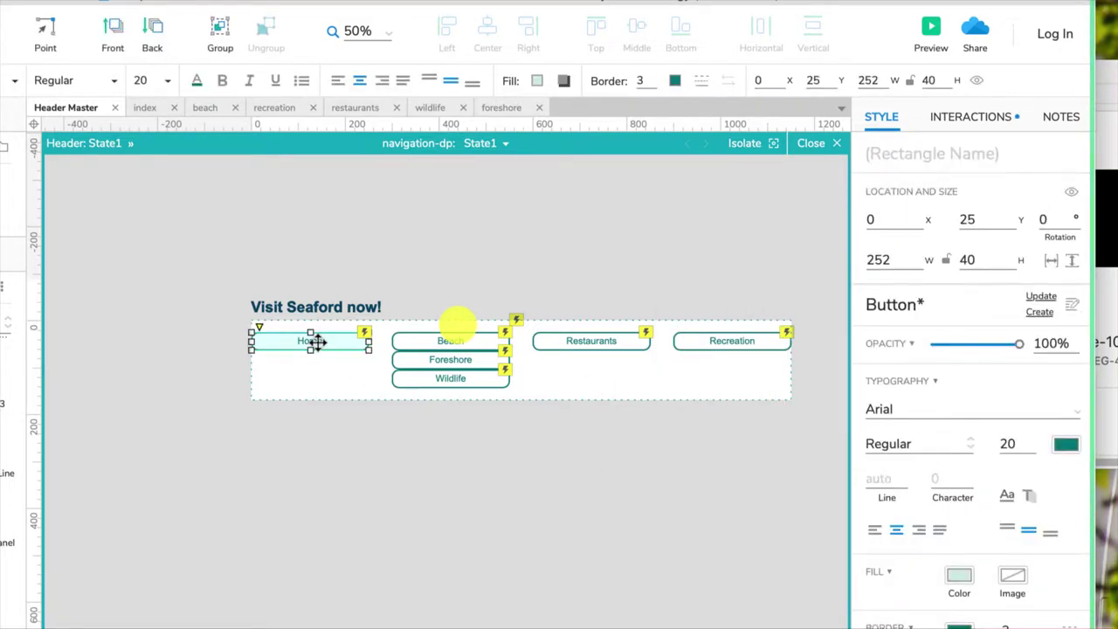
{"action": "left_click", "coordinate": [1041, 316]}
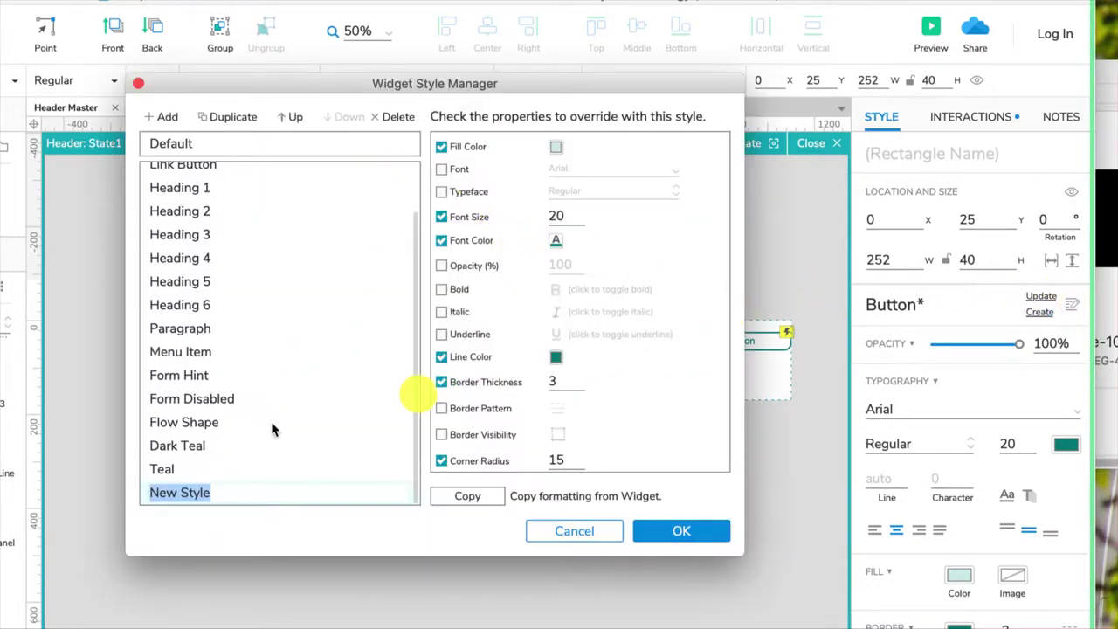
{"action": "type", "text": "a"}
{"action": "type", "text": "urrent"}
{"action": "type", "text": "-page"}
{"action": "left_click", "coordinate": [697, 531]}
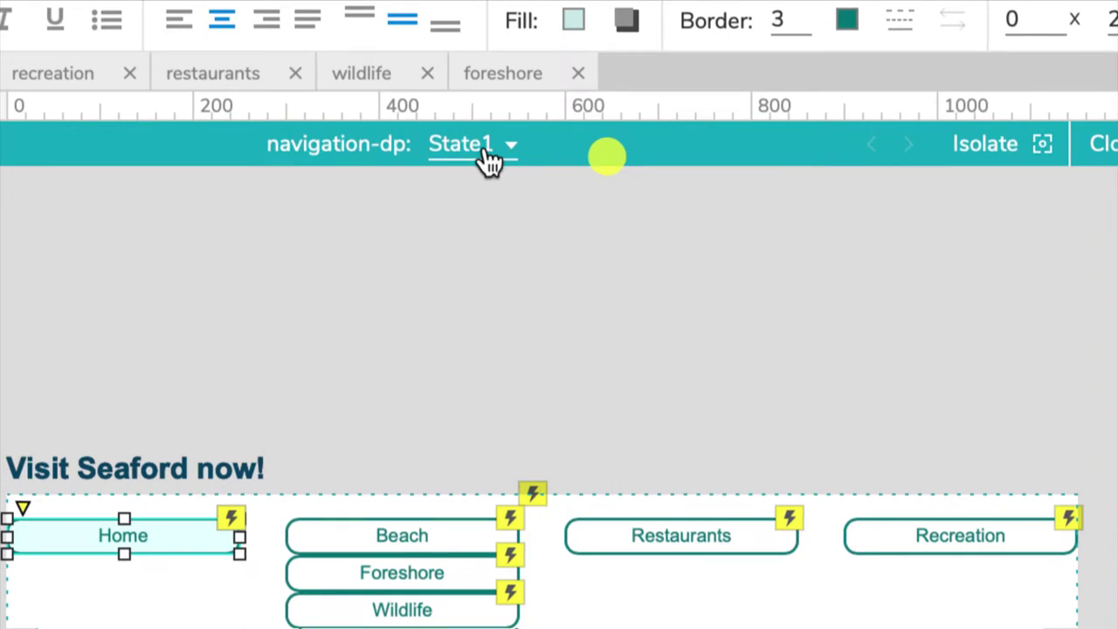
Step: Rename navigation-dp's State1 to Home in the state dropdown
{"action": "left_click", "coordinate": [492, 144]}
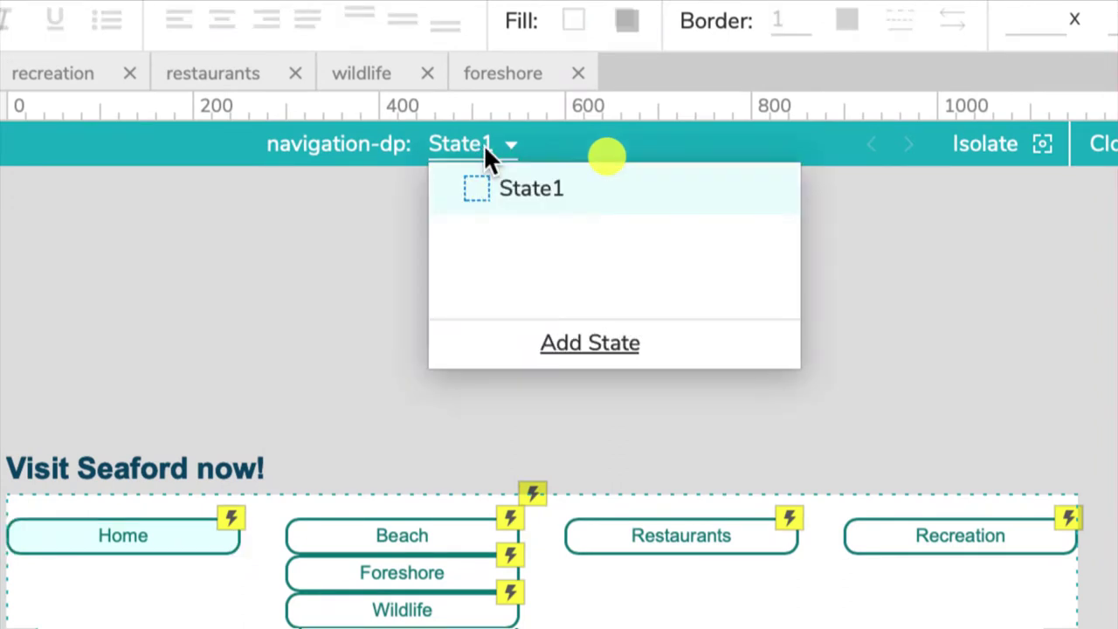
{"action": "double_click", "coordinate": [529, 191]}
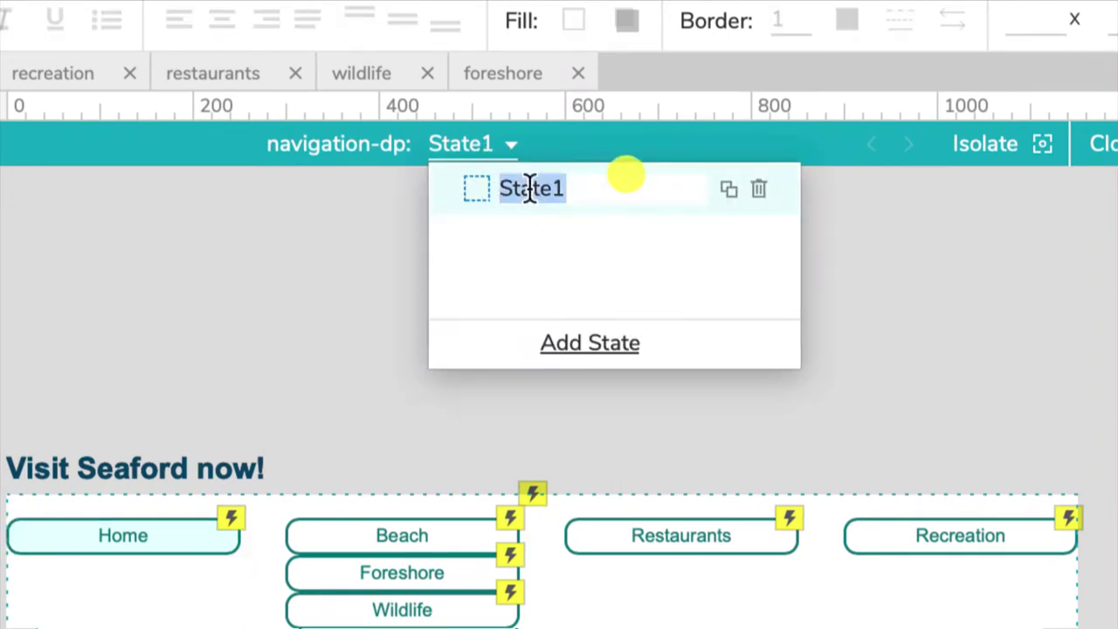
{"action": "type", "text": "Home"}
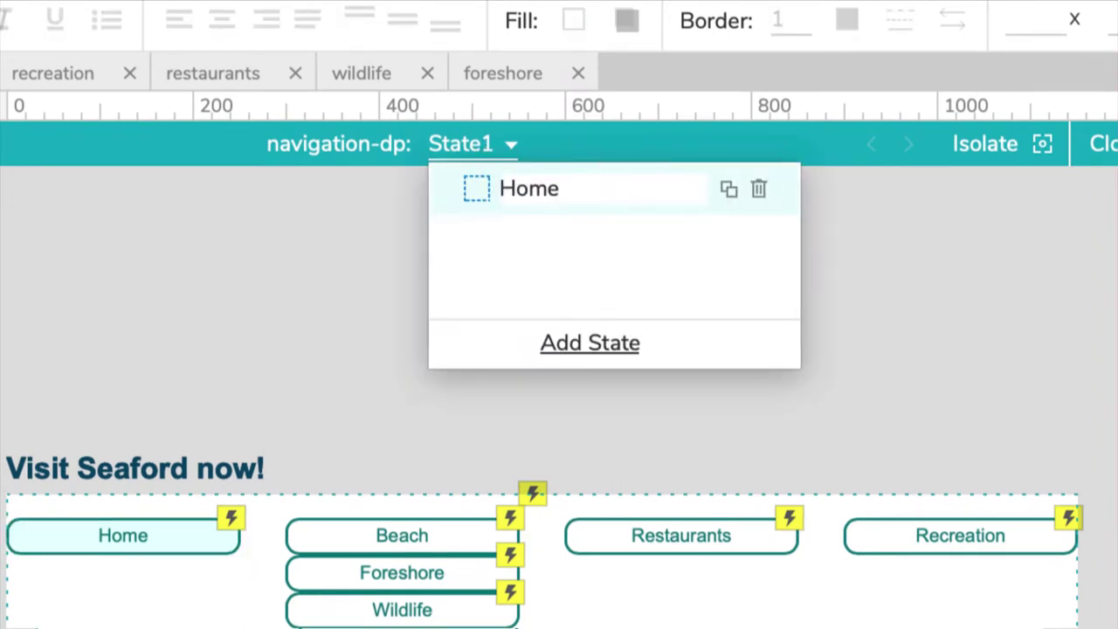
{"action": "key", "text": "Return"}
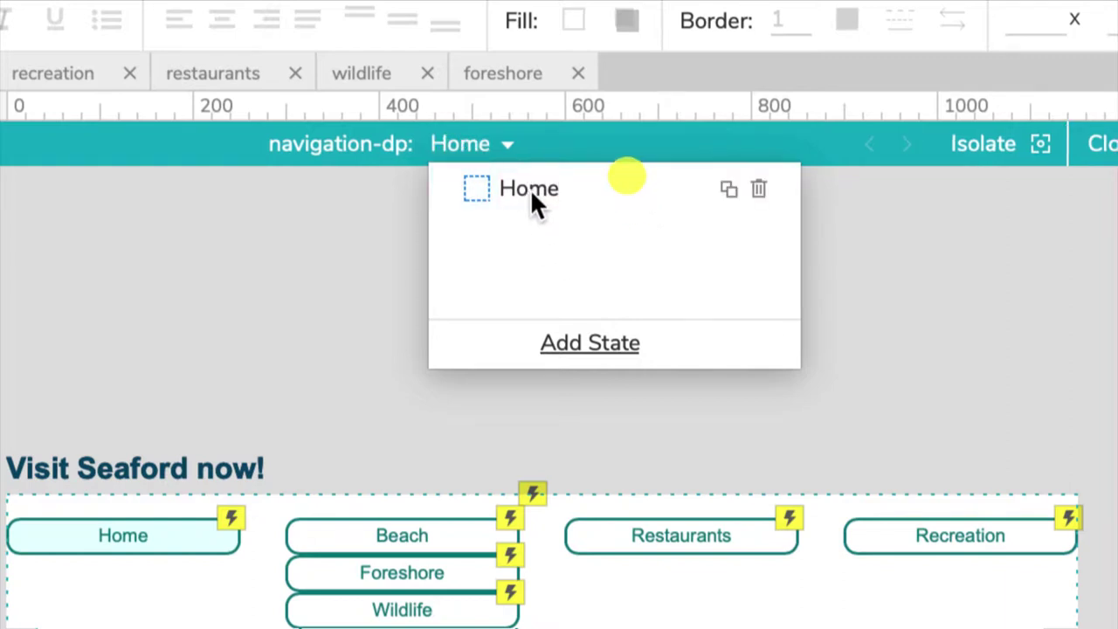
{"action": "left_click", "coordinate": [359, 400]}
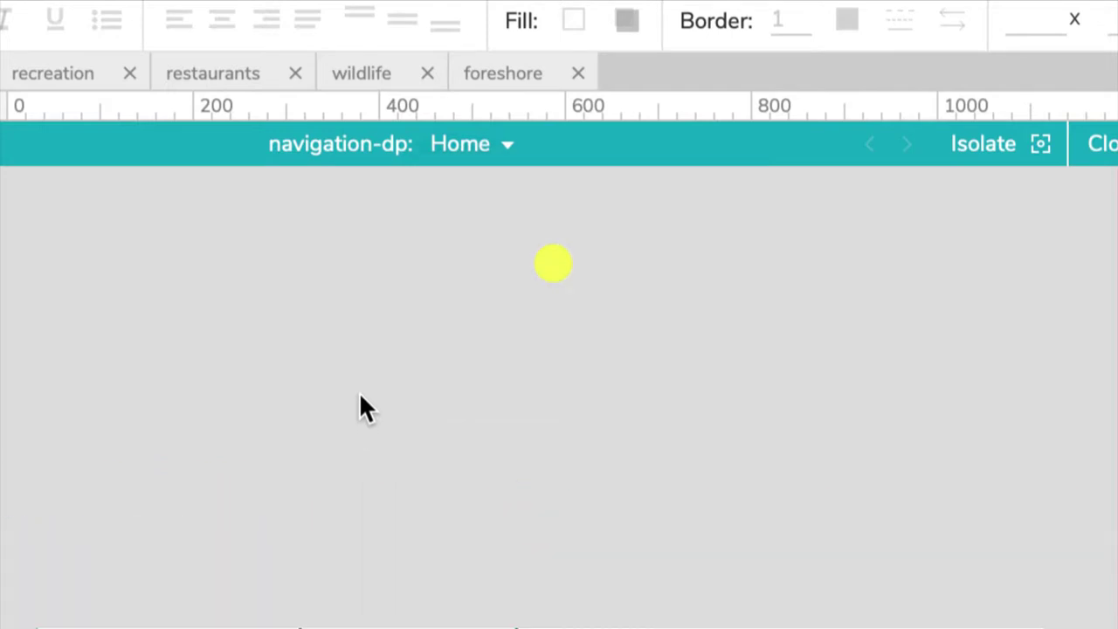
{"action": "scroll", "coordinate": [359, 391], "scroll_direction": "down", "scroll_amount": 5}
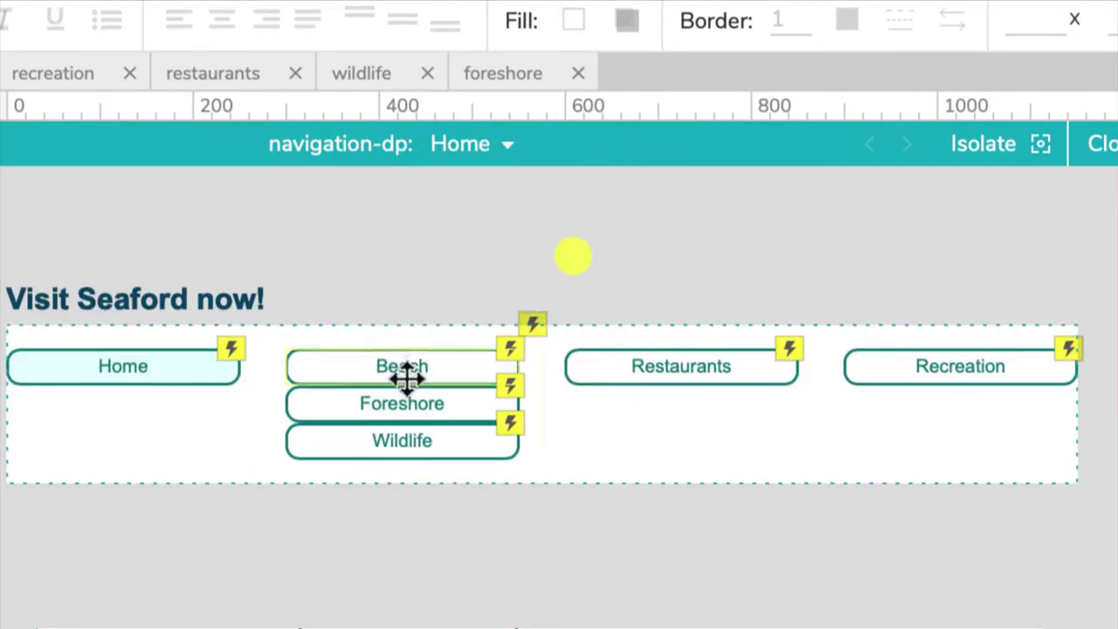
Step: Add navigation-dp states named Beach, Foreshore and Wildlife
{"action": "left_click", "coordinate": [507, 145]}
{"action": "left_click", "coordinate": [591, 344]}
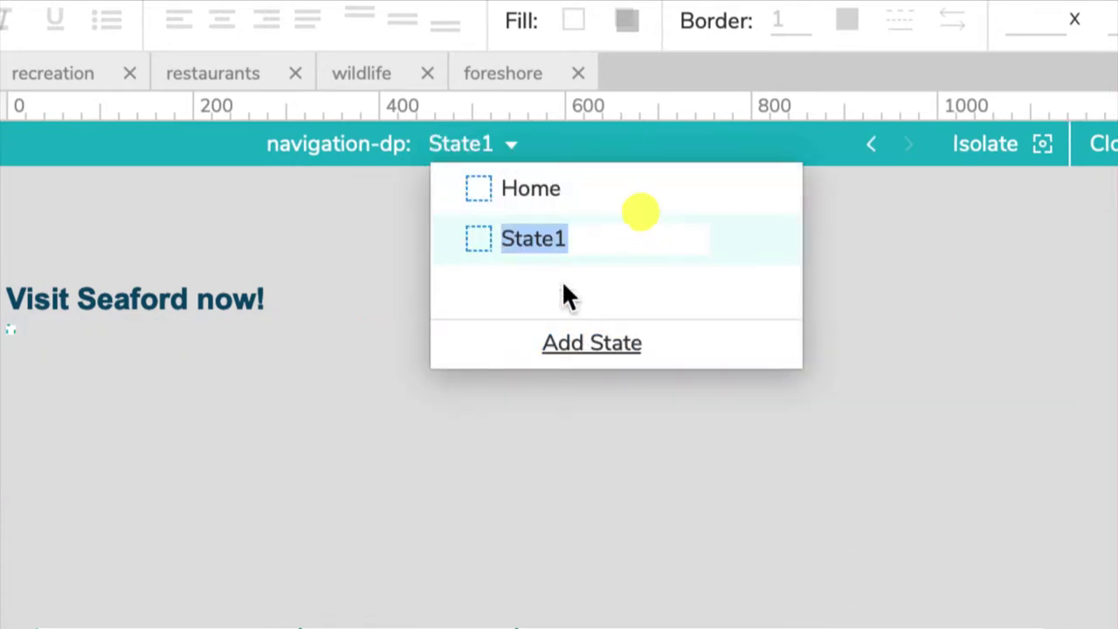
{"action": "type", "text": "Bech"}
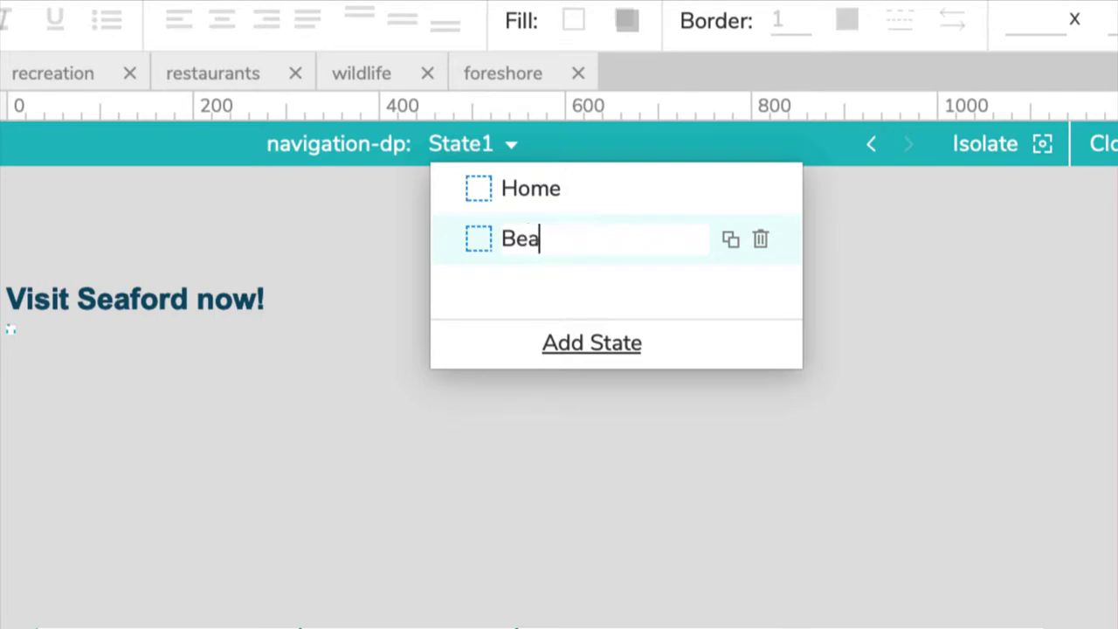
{"action": "left_click", "coordinate": [605, 345]}
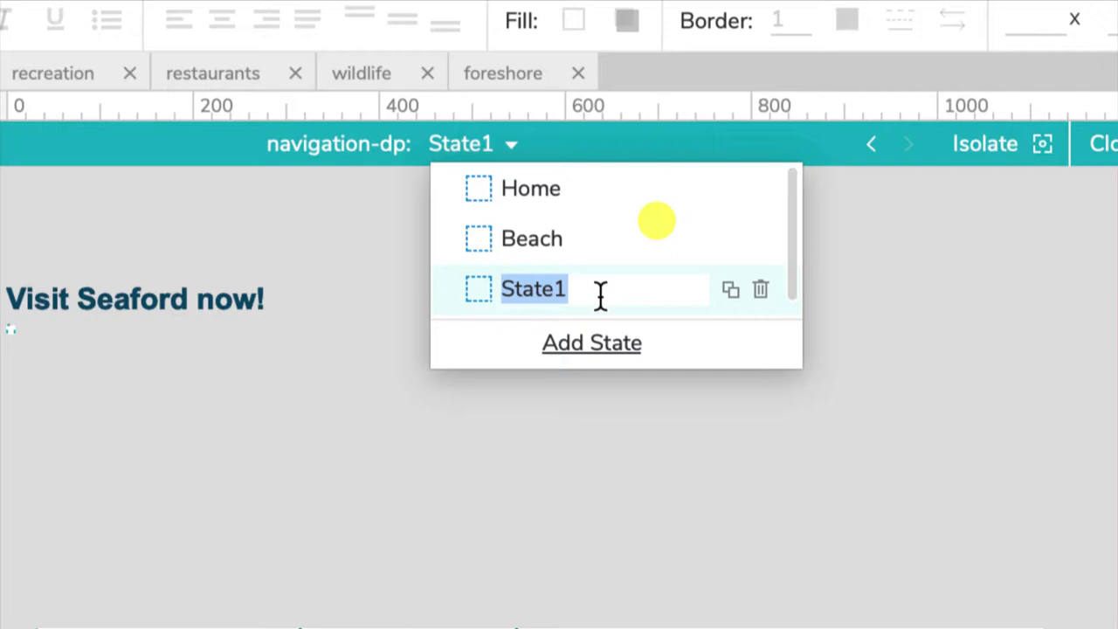
{"action": "type", "text": "Foreshore"}
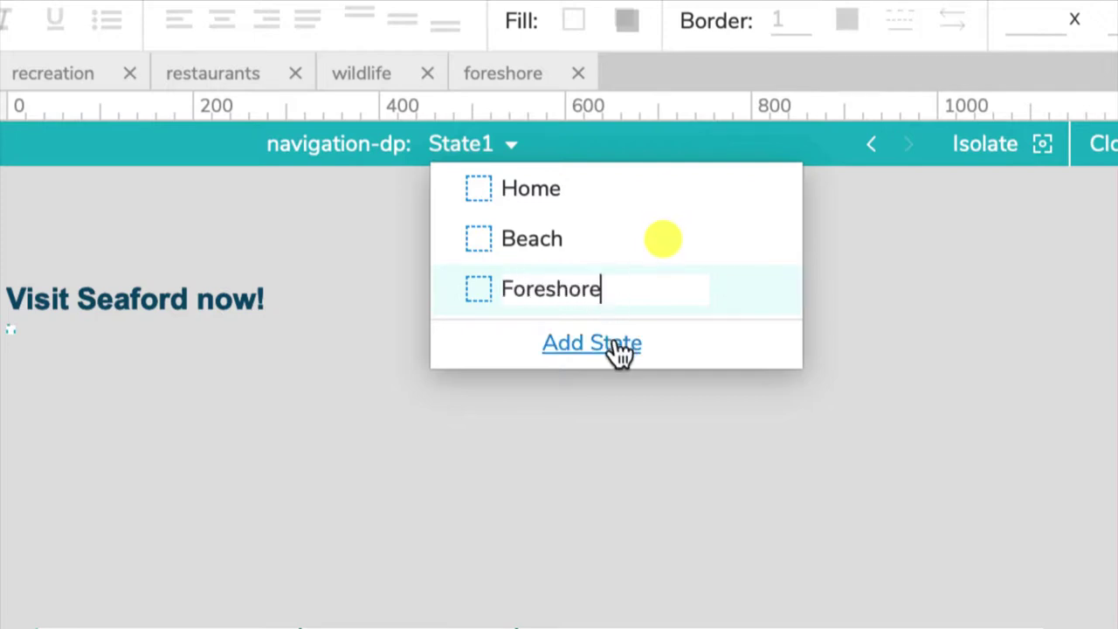
{"action": "left_click", "coordinate": [615, 345]}
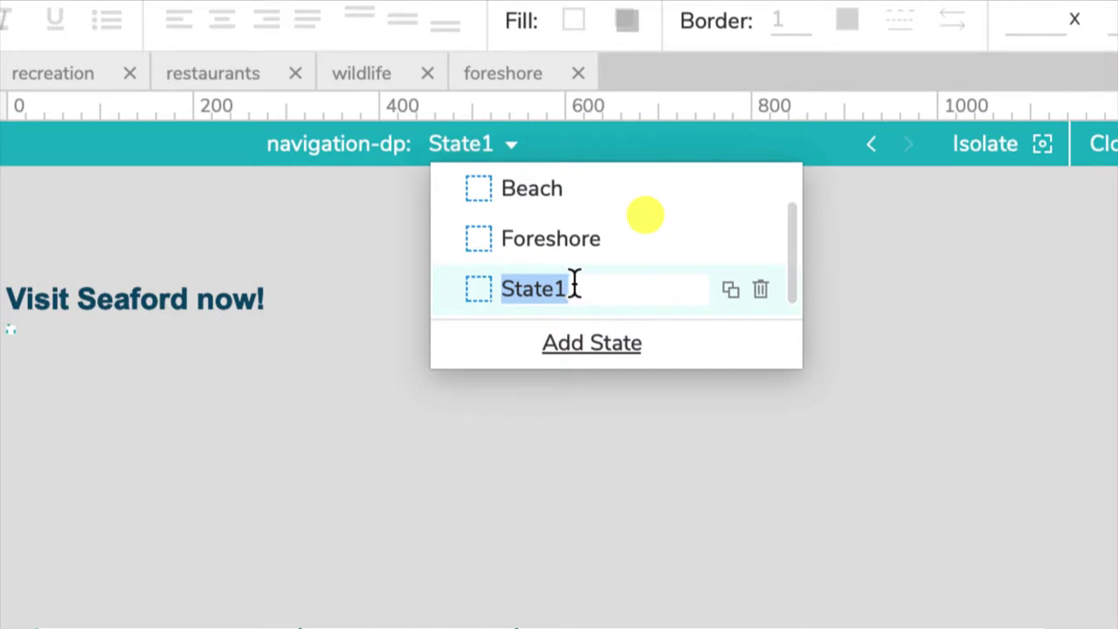
{"action": "type", "text": "Wildlife"}
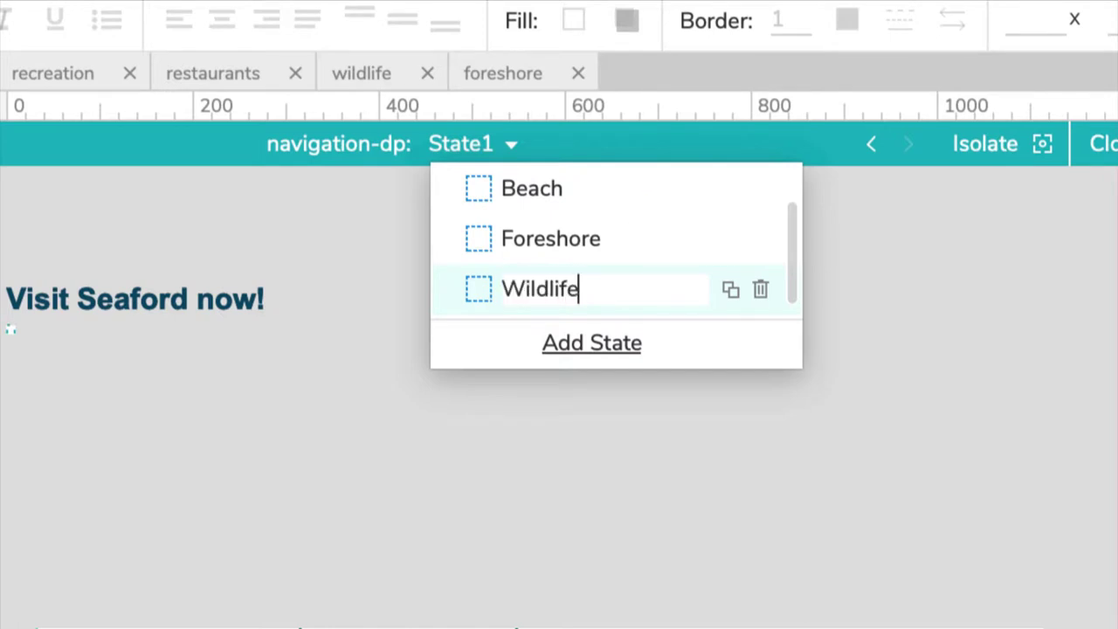
Step: Add two more states named Restaurants and Recreation
{"action": "left_click", "coordinate": [577, 345]}
{"action": "left_click_drag", "start_coordinate": [579, 289], "coordinate": [508, 290]}
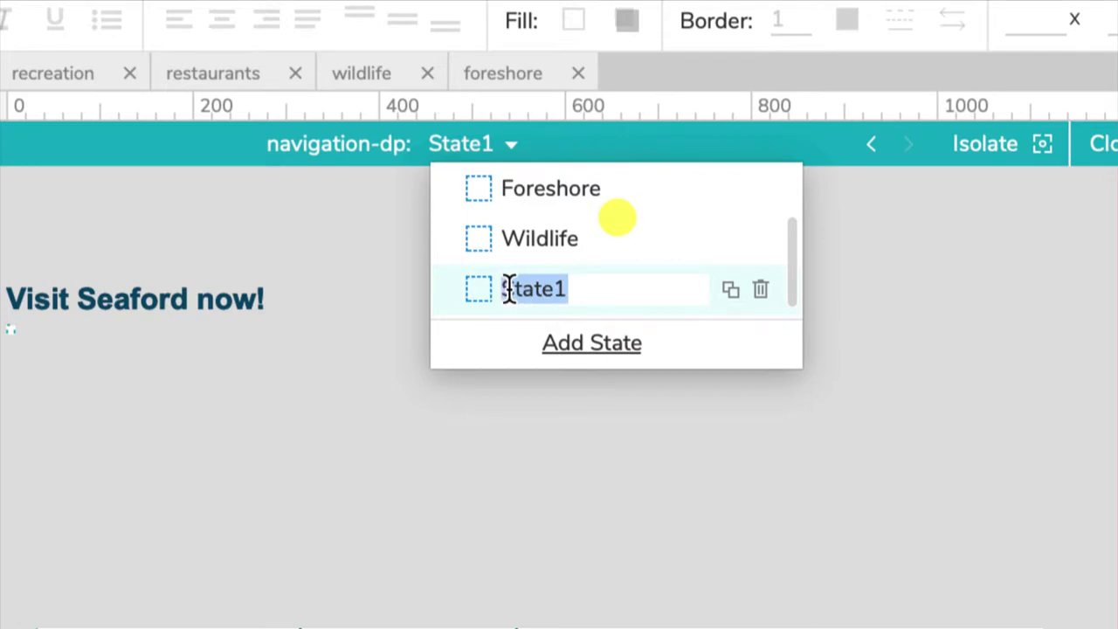
{"action": "type", "text": "Restaurants"}
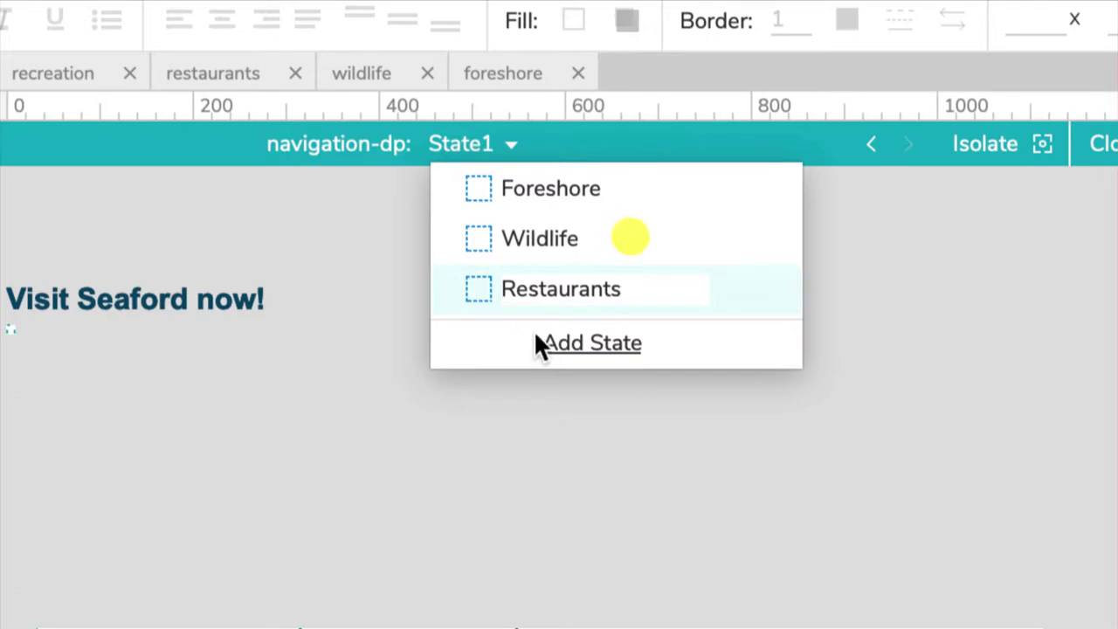
{"action": "left_click", "coordinate": [568, 344]}
{"action": "type", "text": "Recreation"}
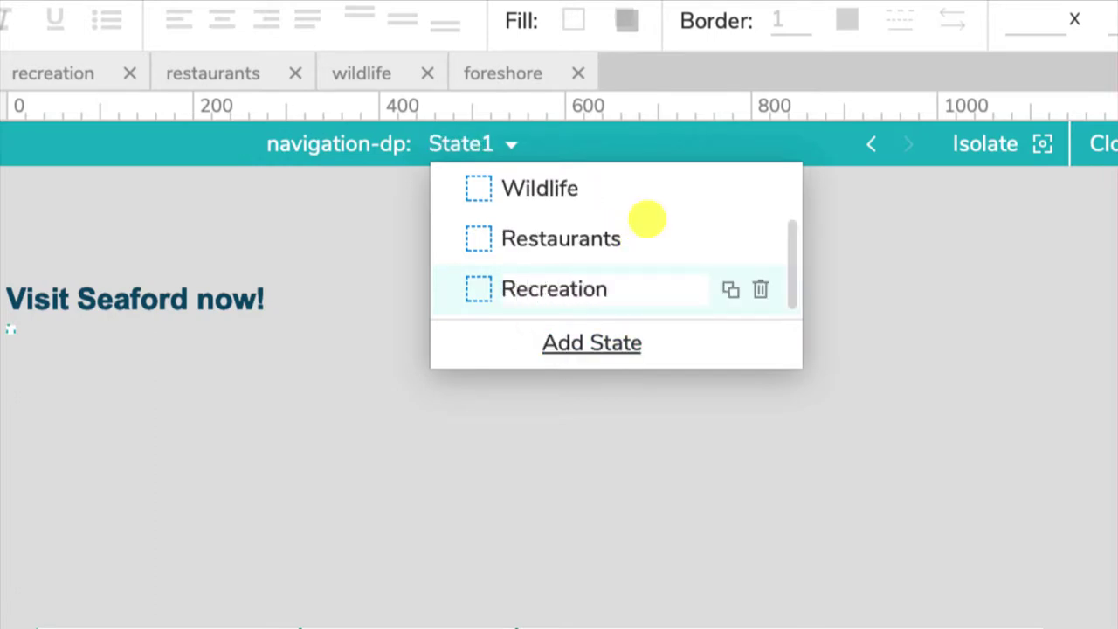
{"action": "left_click", "coordinate": [731, 374]}
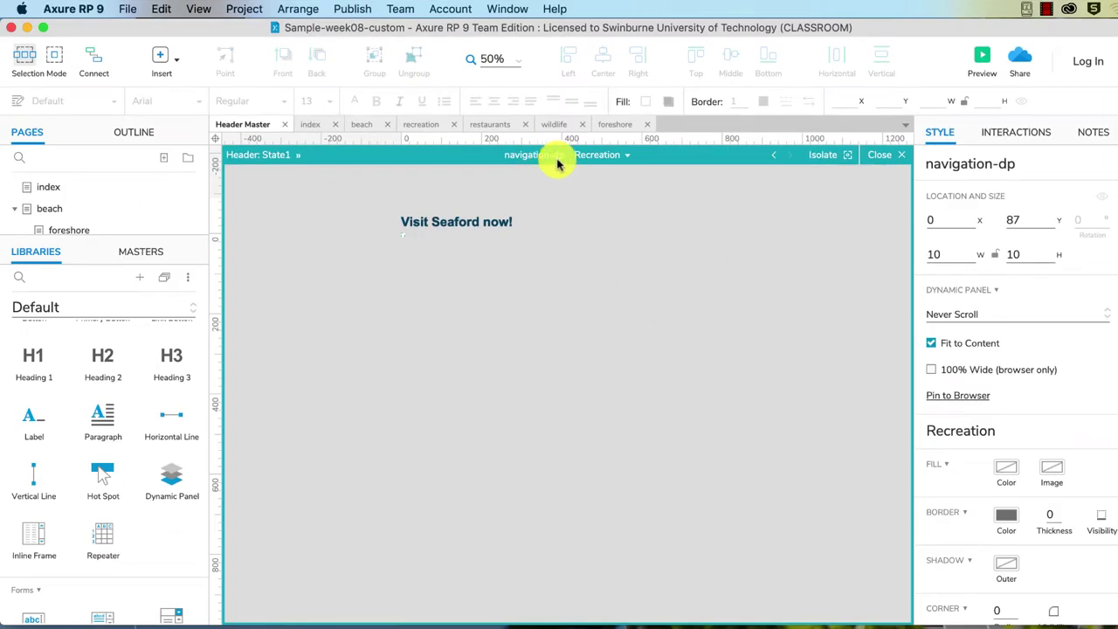
Step: Review each navigation-dp state, then select and copy the Home state's navigation buttons
{"action": "left_click", "coordinate": [599, 155]}
{"action": "left_click", "coordinate": [607, 175]}
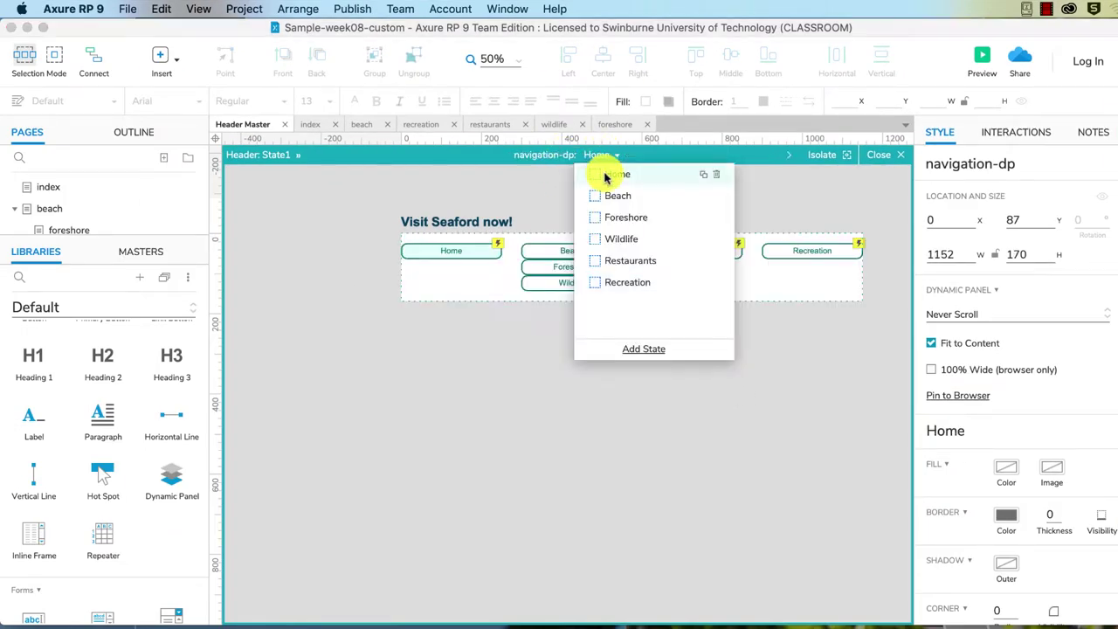
{"action": "left_click", "coordinate": [614, 196]}
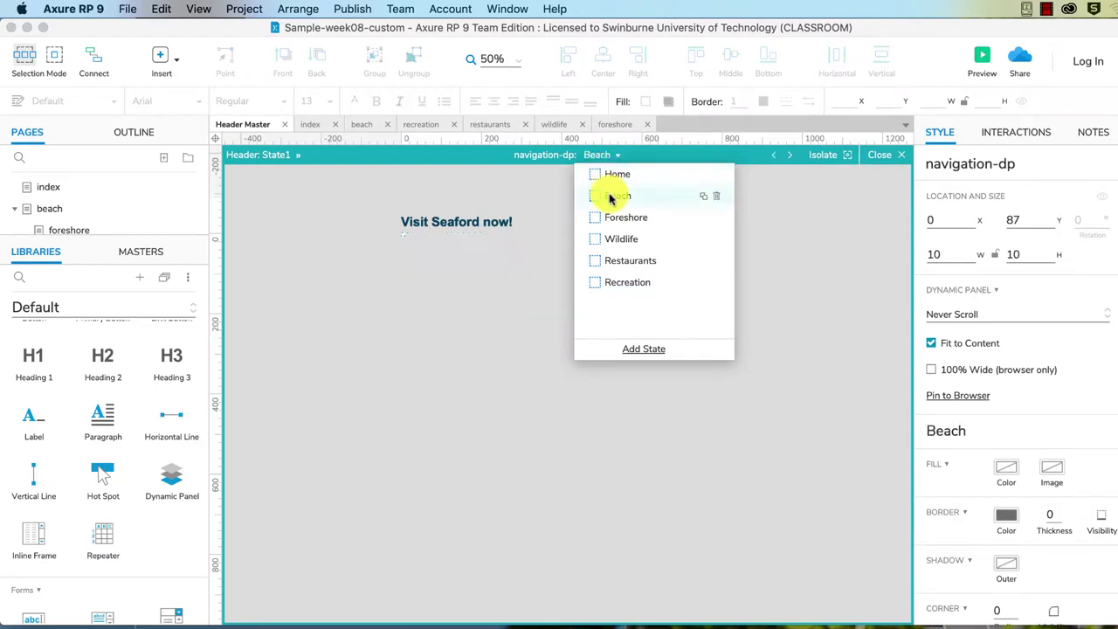
{"action": "left_click", "coordinate": [618, 217]}
{"action": "left_click", "coordinate": [622, 239]}
{"action": "left_click", "coordinate": [625, 261]}
{"action": "left_click", "coordinate": [627, 282]}
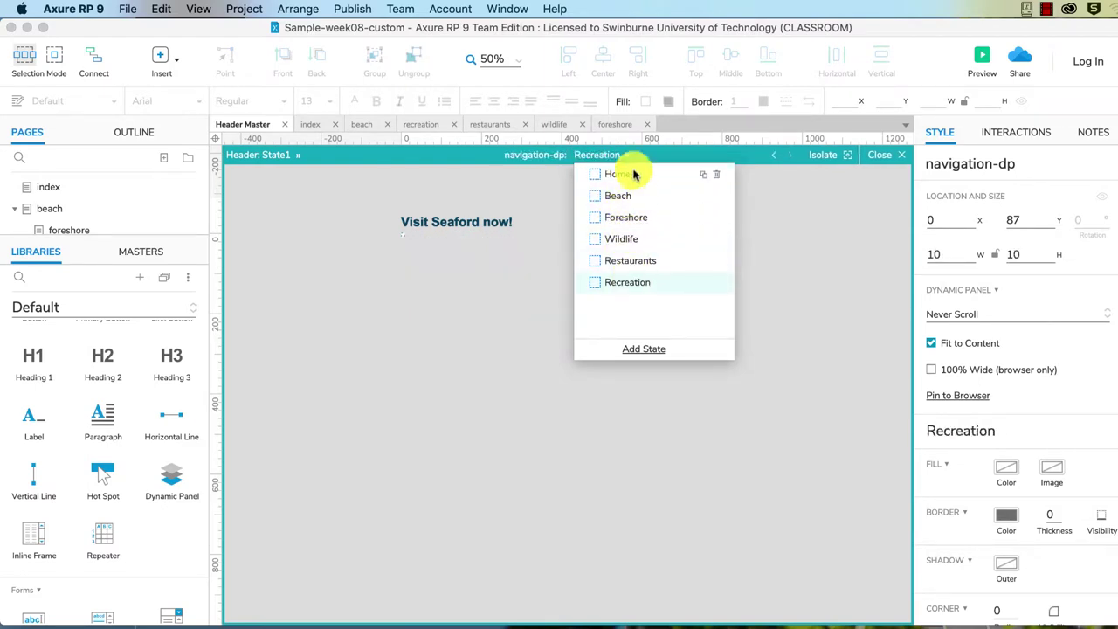
{"action": "left_click", "coordinate": [634, 174]}
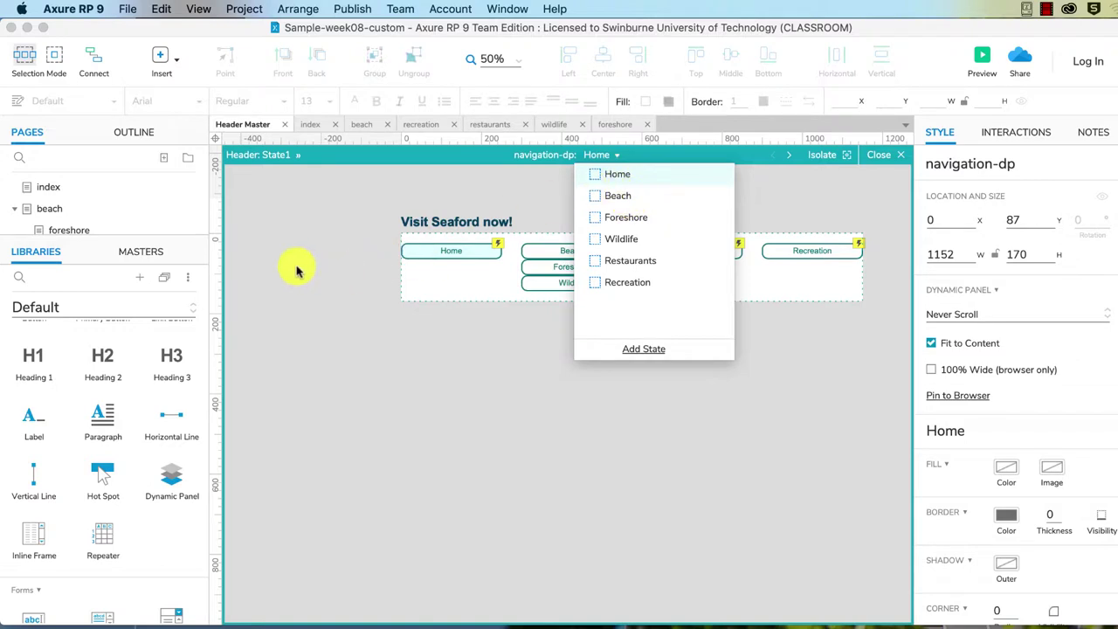
{"action": "left_click", "coordinate": [381, 284]}
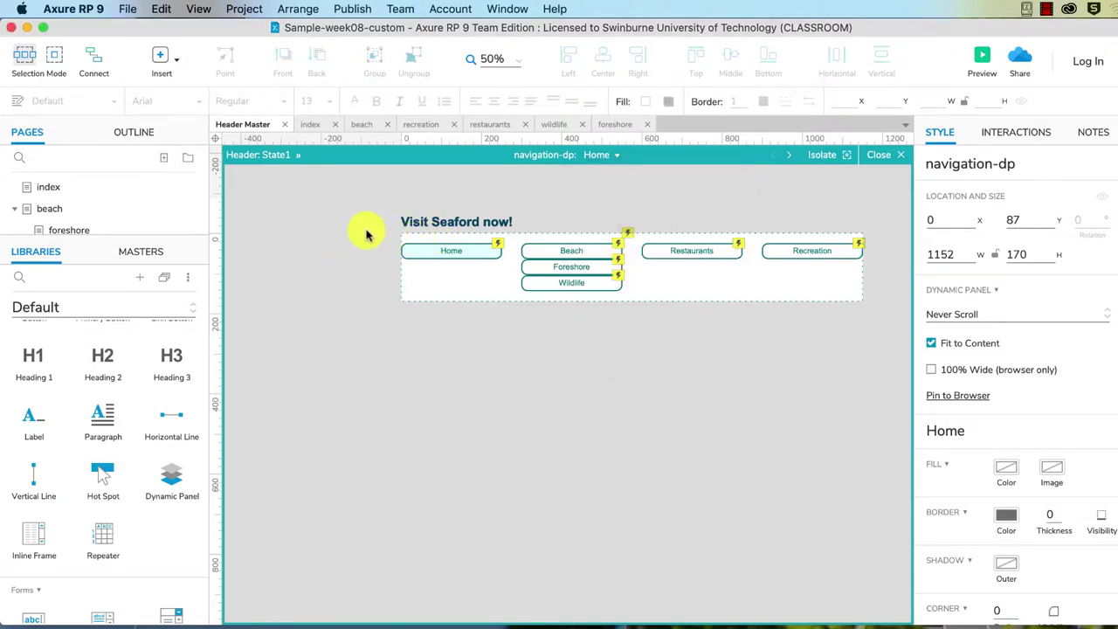
{"action": "left_click_drag", "start_coordinate": [367, 231], "coordinate": [961, 306]}
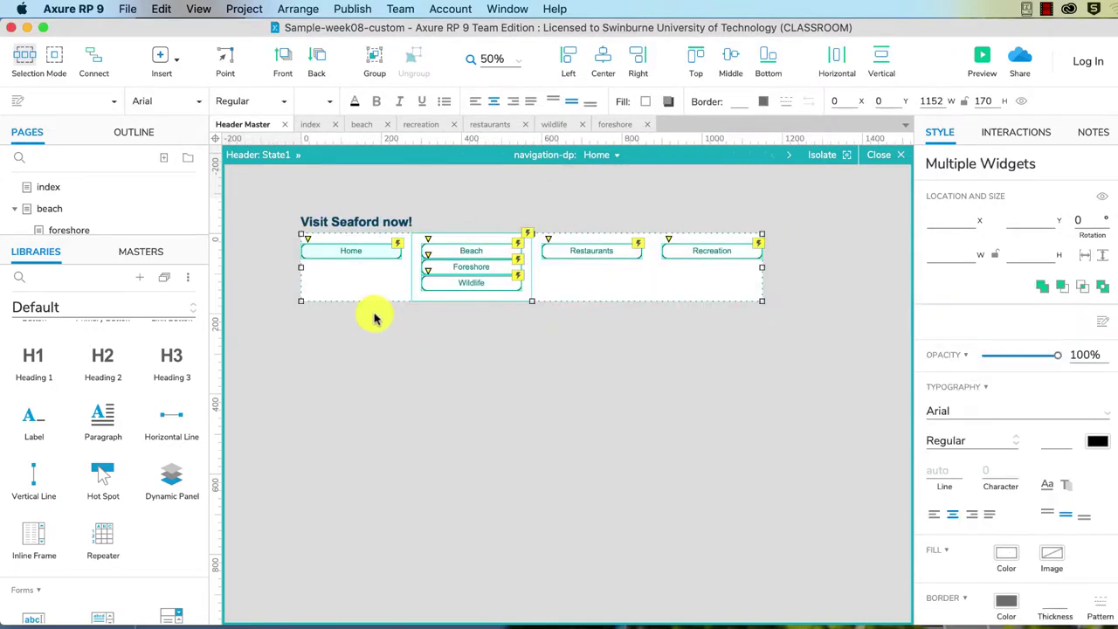
Step: Paste the navigation buttons into the Beach state, then move to Foreshore
{"action": "left_click", "coordinate": [601, 154]}
{"action": "left_click", "coordinate": [613, 198]}
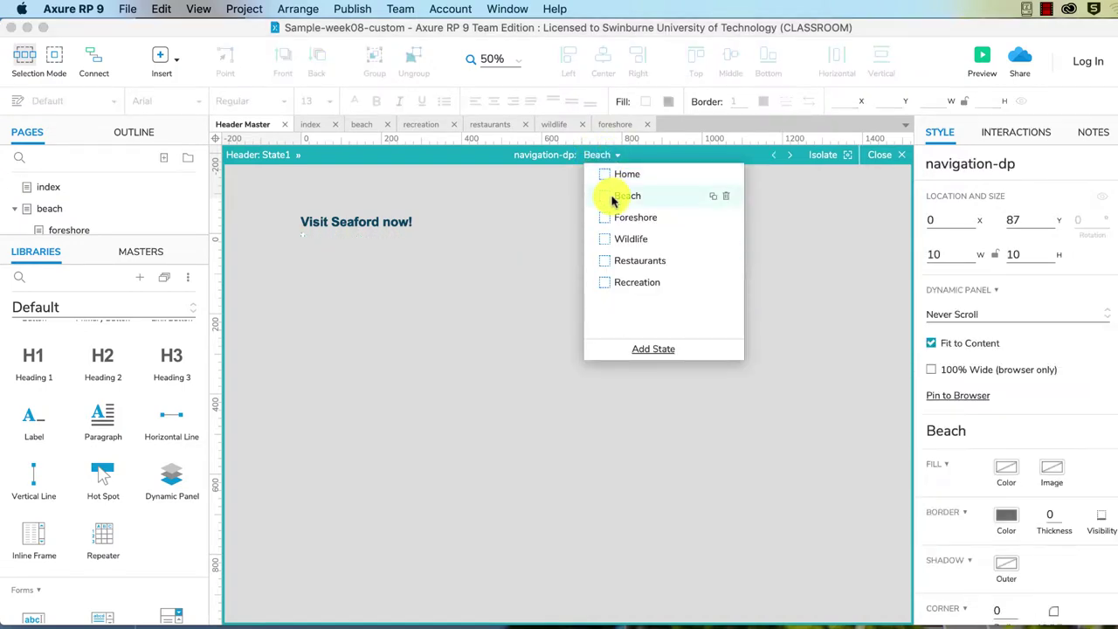
{"action": "left_click", "coordinate": [500, 276]}
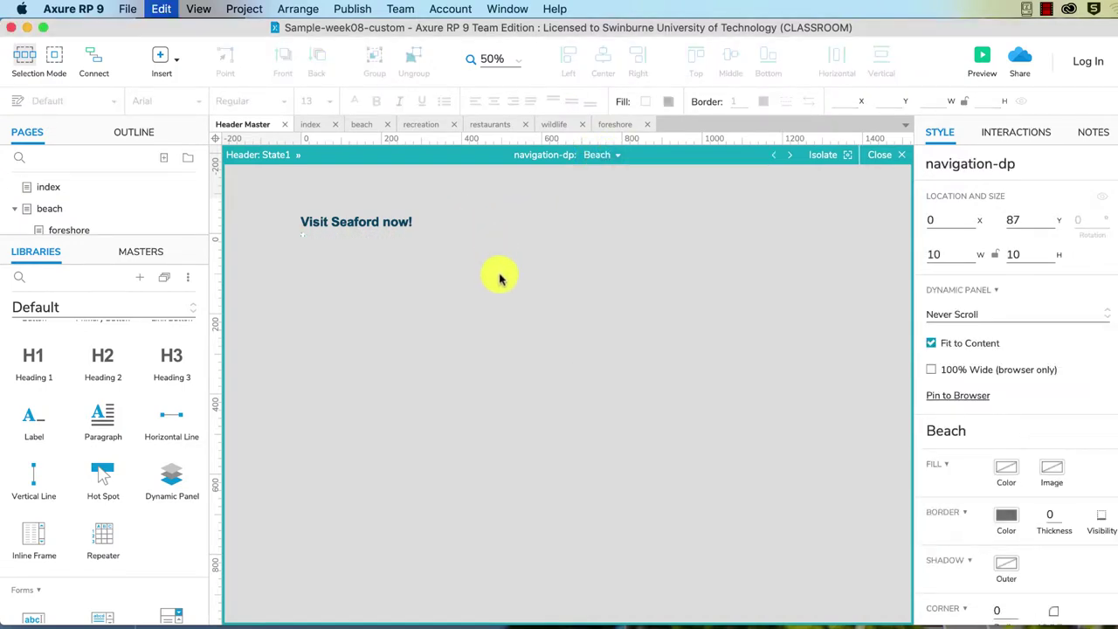
{"action": "key", "text": "ctrl+a"}
{"action": "left_click", "coordinate": [591, 157]}
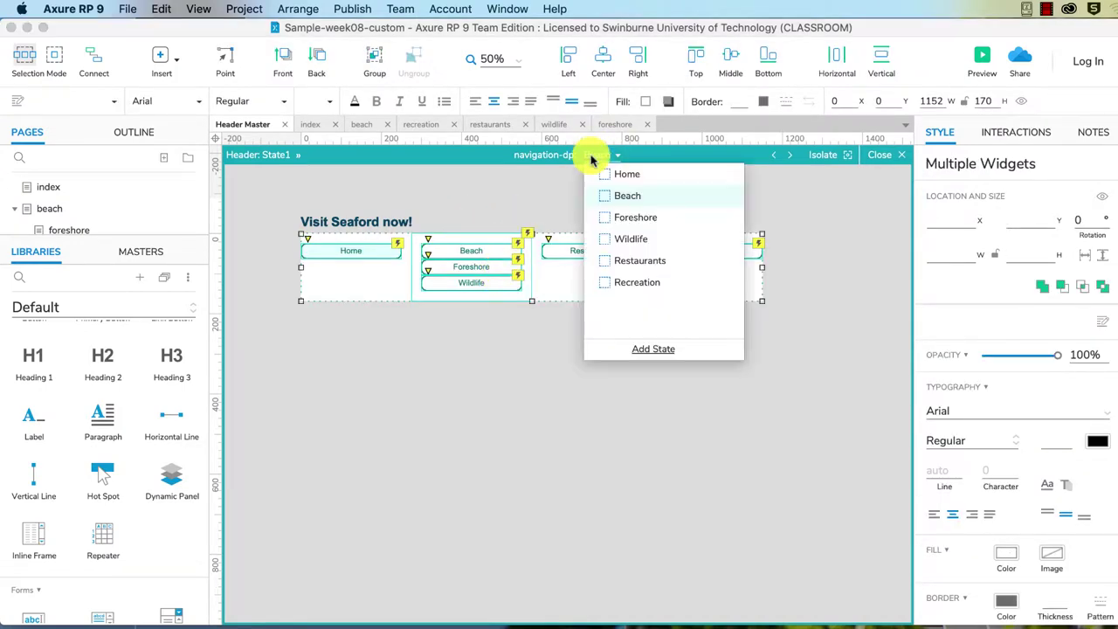
{"action": "left_click", "coordinate": [619, 217]}
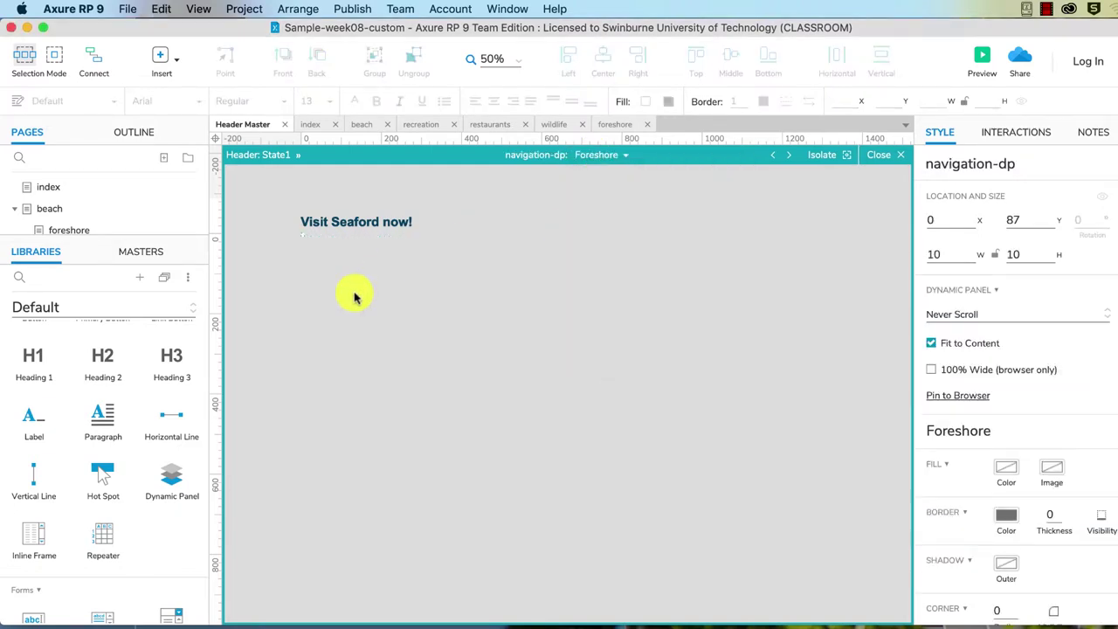
Step: Paste the navigation buttons into the Wildlife, Restaurants and Recreation states
{"action": "left_click", "coordinate": [597, 156]}
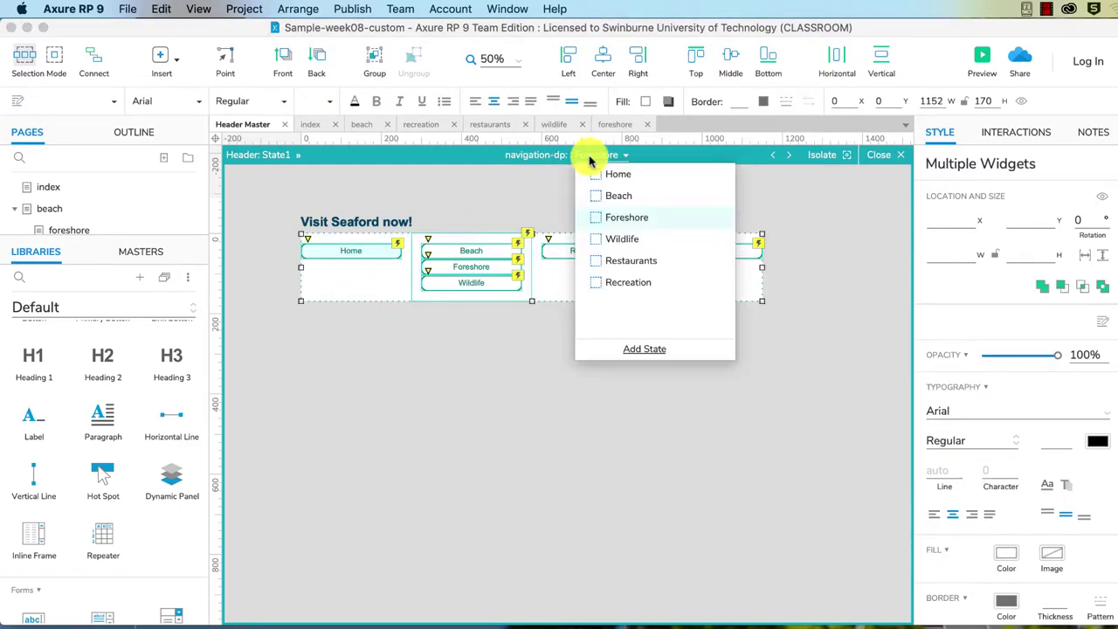
{"action": "left_click", "coordinate": [616, 241]}
{"action": "left_click", "coordinate": [361, 270]}
{"action": "key", "text": "ctrl+a"}
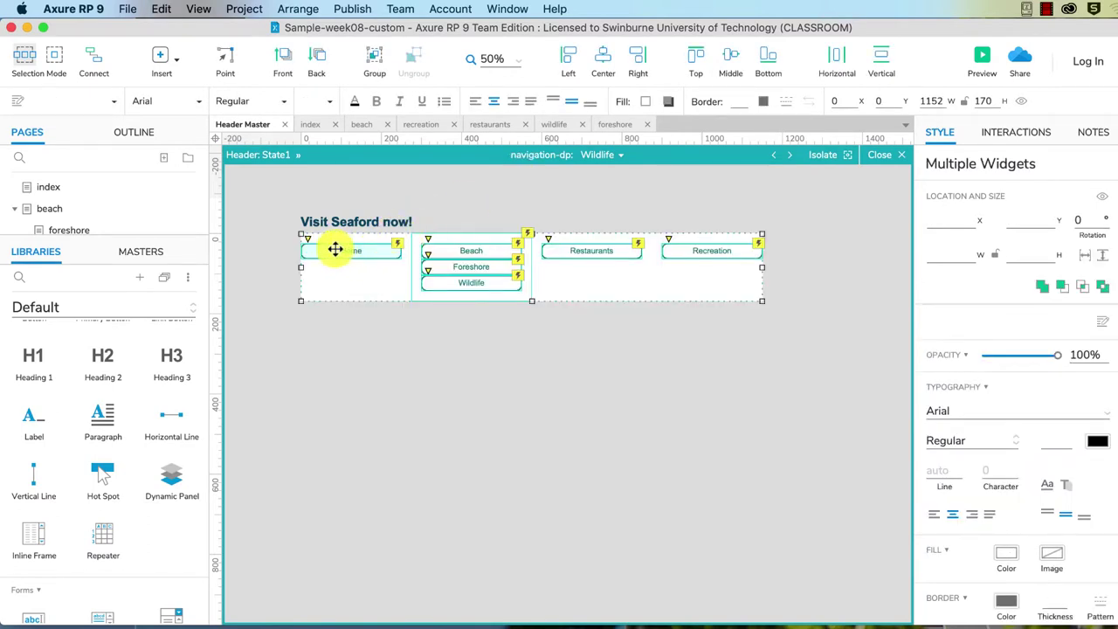
{"action": "left_click", "coordinate": [618, 157]}
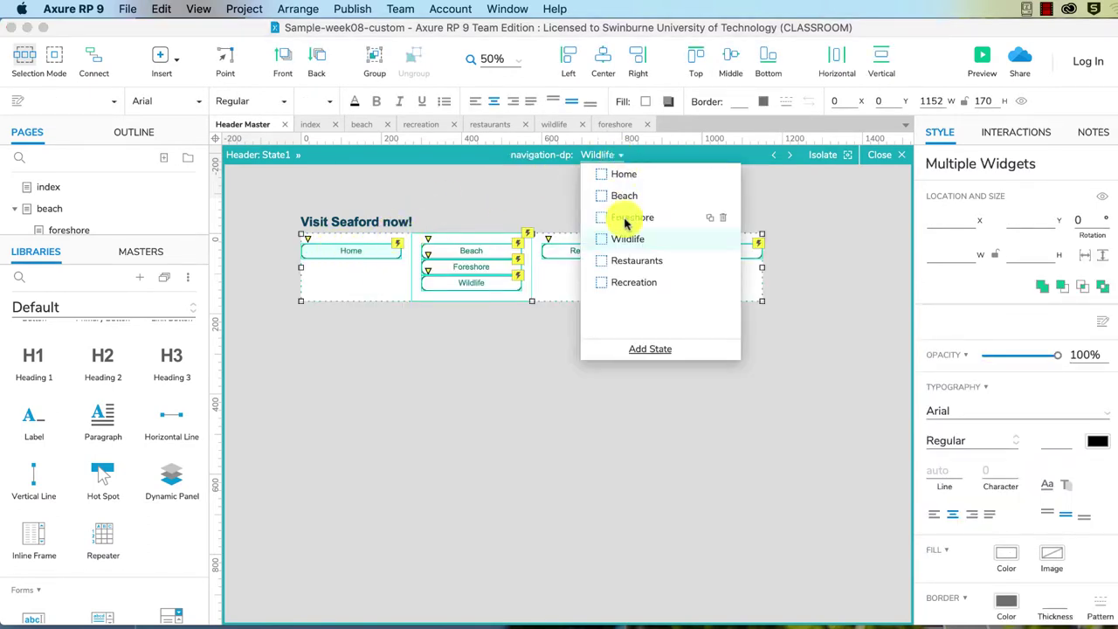
{"action": "left_click", "coordinate": [625, 261]}
{"action": "key", "text": "super+a"}
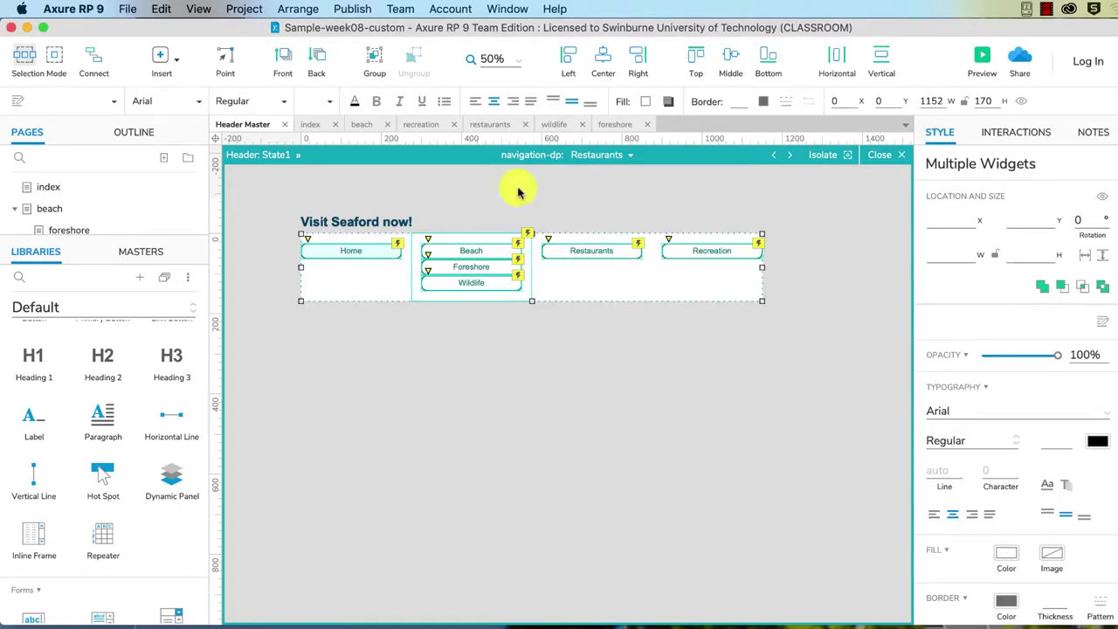
{"action": "left_click", "coordinate": [593, 157]}
{"action": "left_click", "coordinate": [624, 282]}
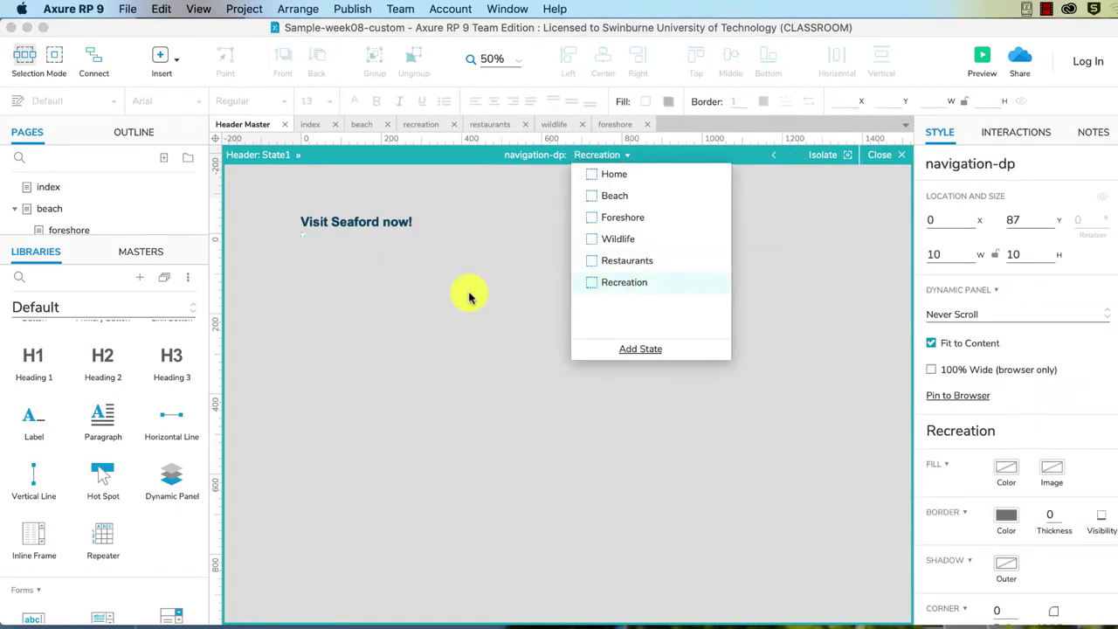
{"action": "key", "text": "super+a"}
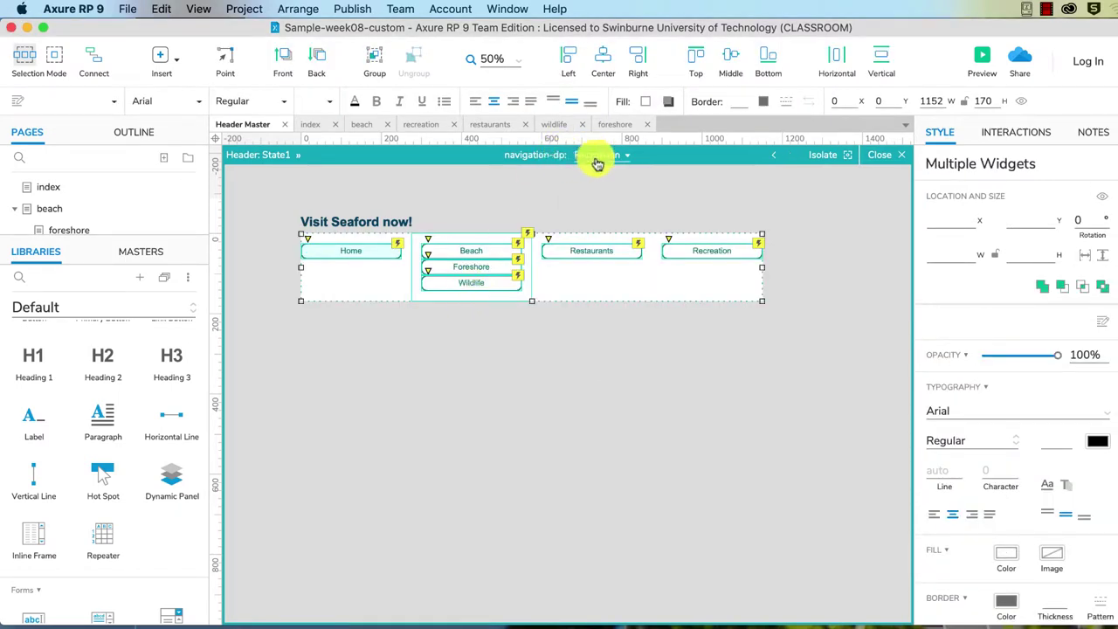
Step: Set the Home button back to the Button style in the Beach and Foreshore states
{"action": "left_click", "coordinate": [593, 159]}
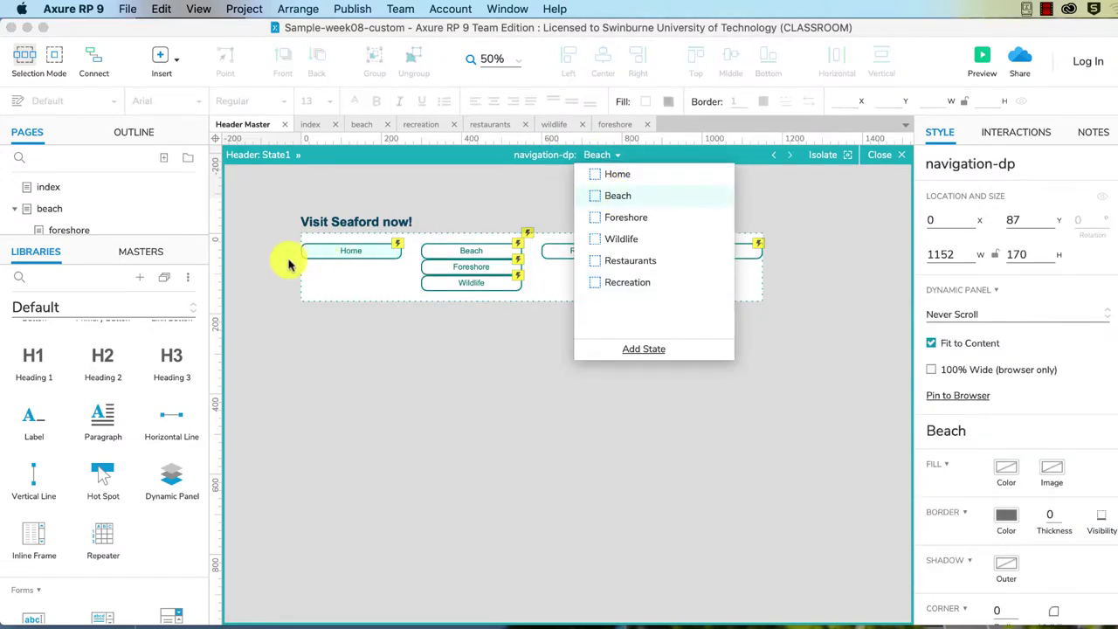
{"action": "left_click", "coordinate": [351, 249]}
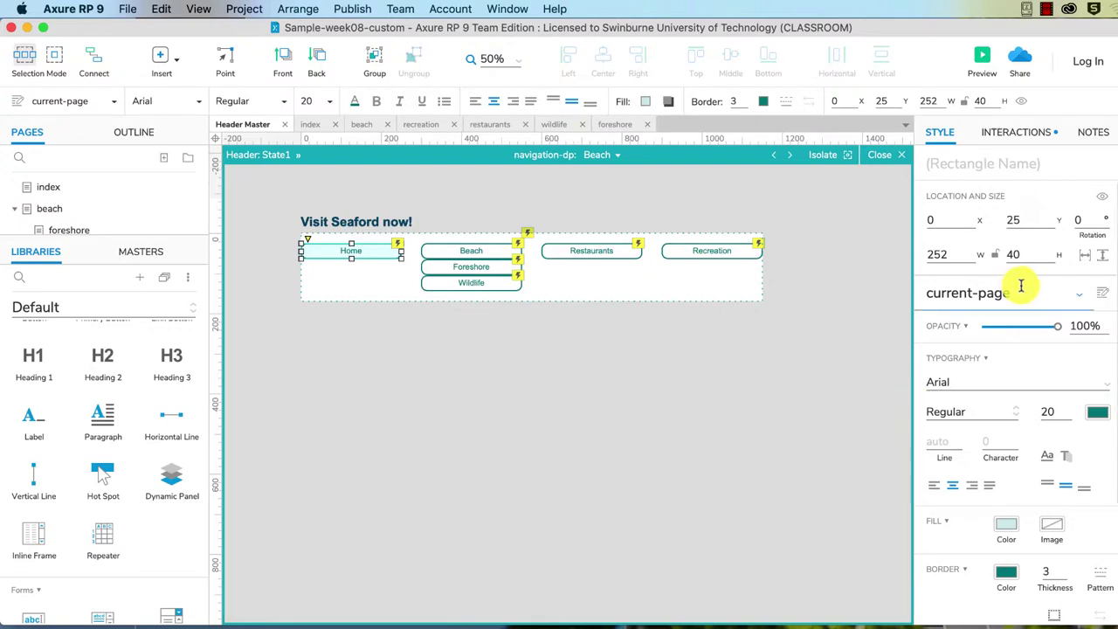
{"action": "left_click", "coordinate": [1078, 295]}
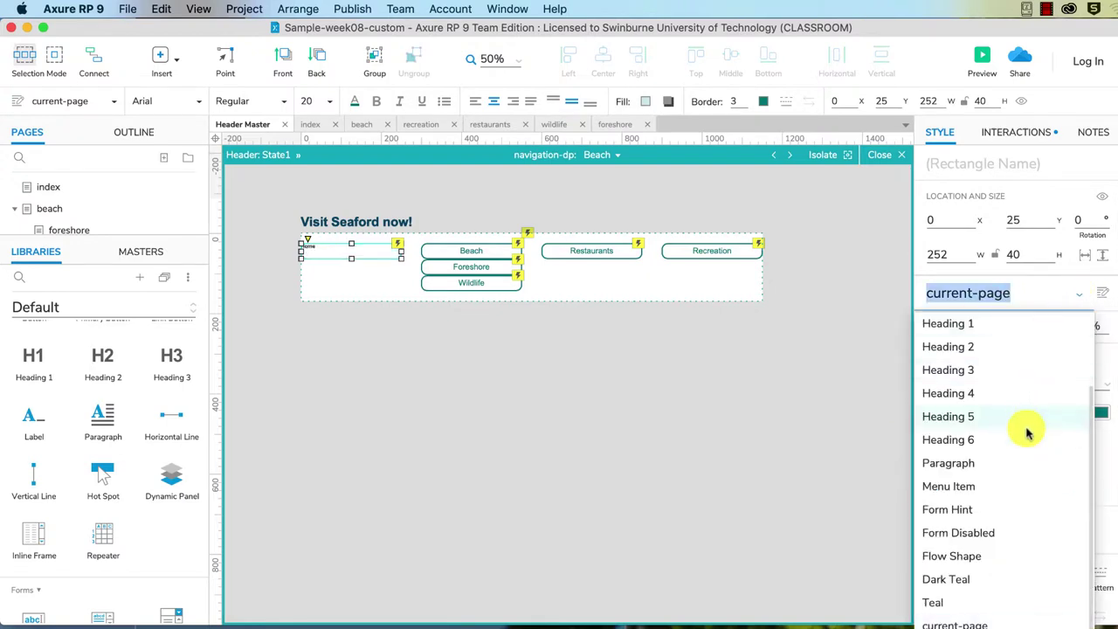
{"action": "scroll", "coordinate": [1006, 563], "scroll_direction": "up", "scroll_amount": 3}
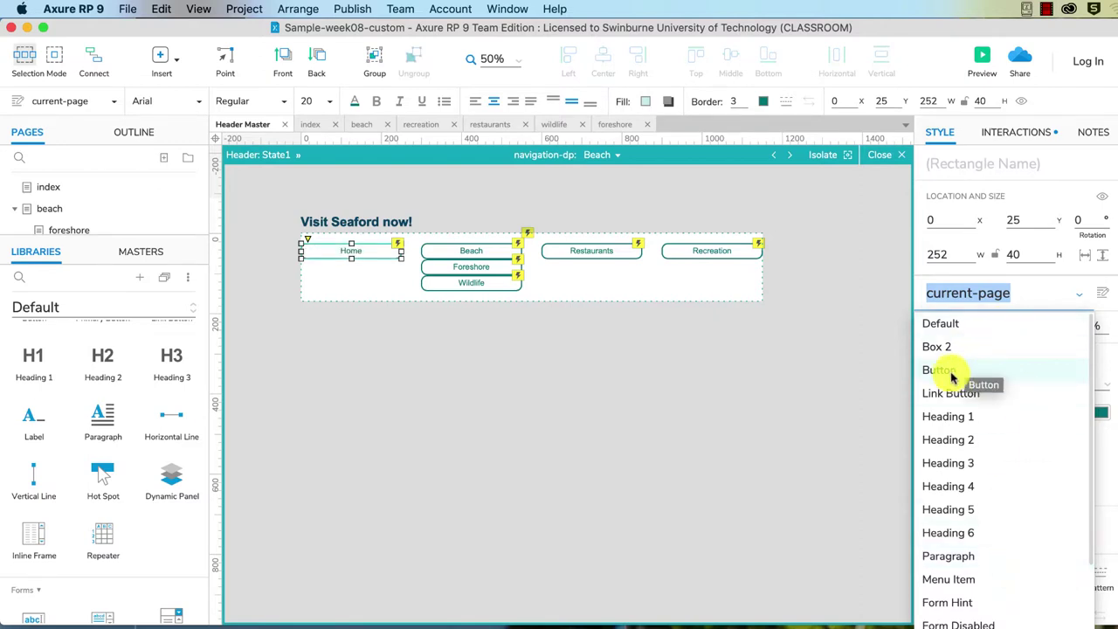
{"action": "left_click", "coordinate": [952, 374]}
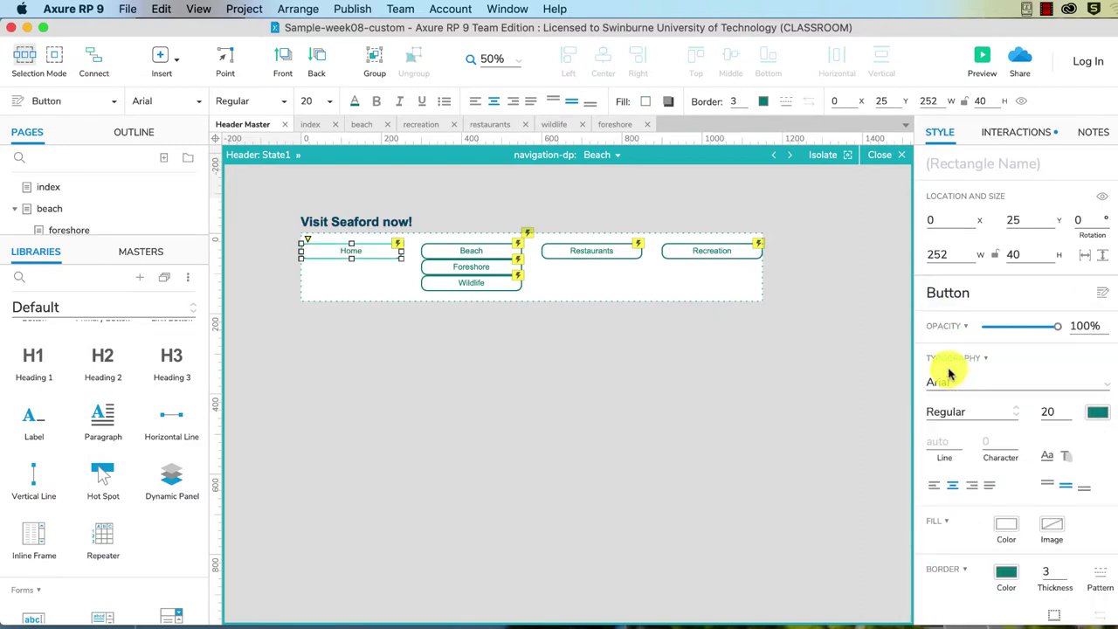
{"action": "left_click", "coordinate": [408, 304]}
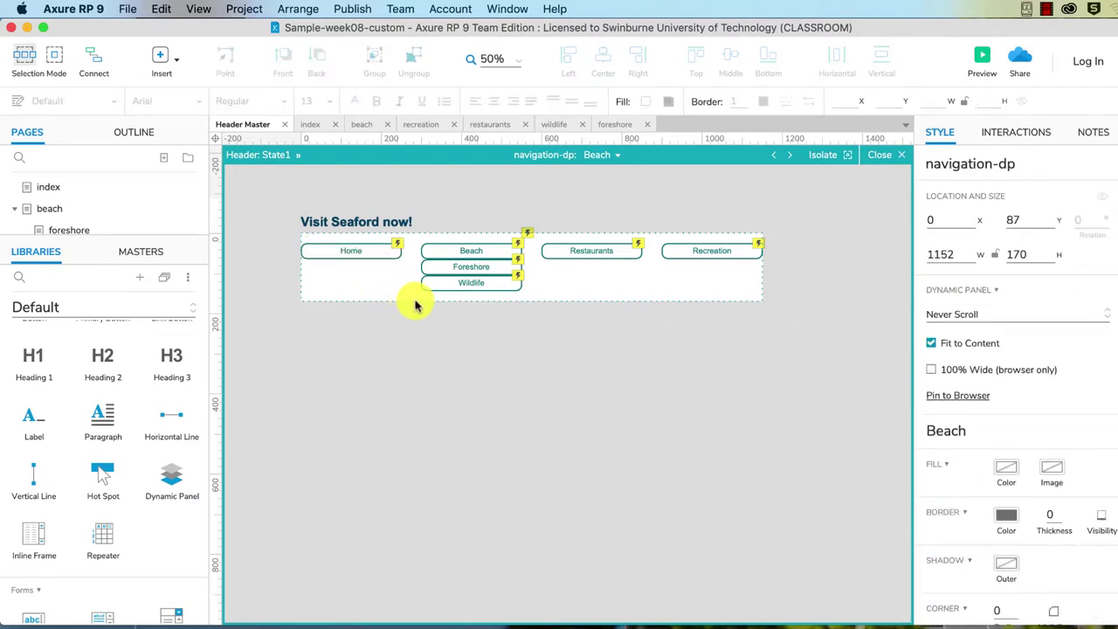
{"action": "left_click", "coordinate": [614, 156]}
{"action": "left_click", "coordinate": [622, 217]}
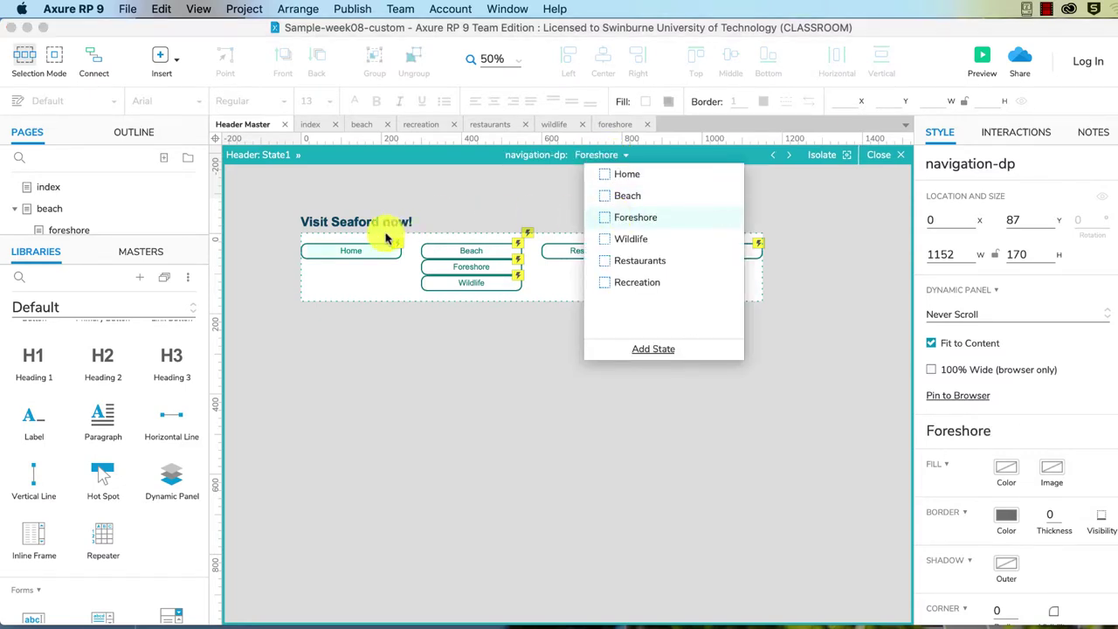
{"action": "left_click", "coordinate": [357, 252]}
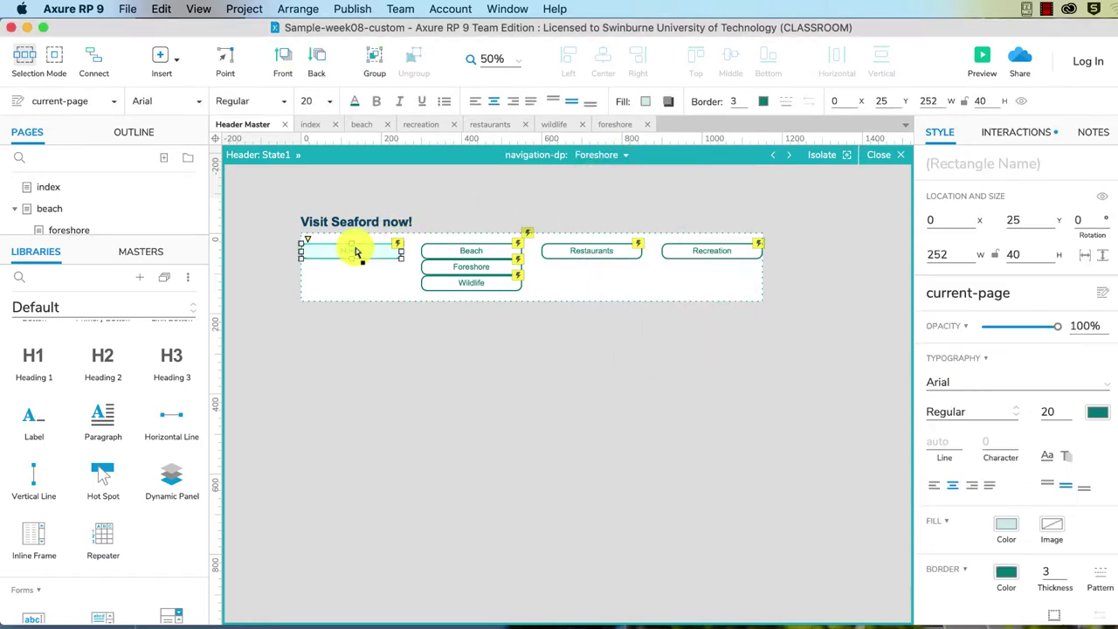
{"action": "left_click", "coordinate": [1080, 301]}
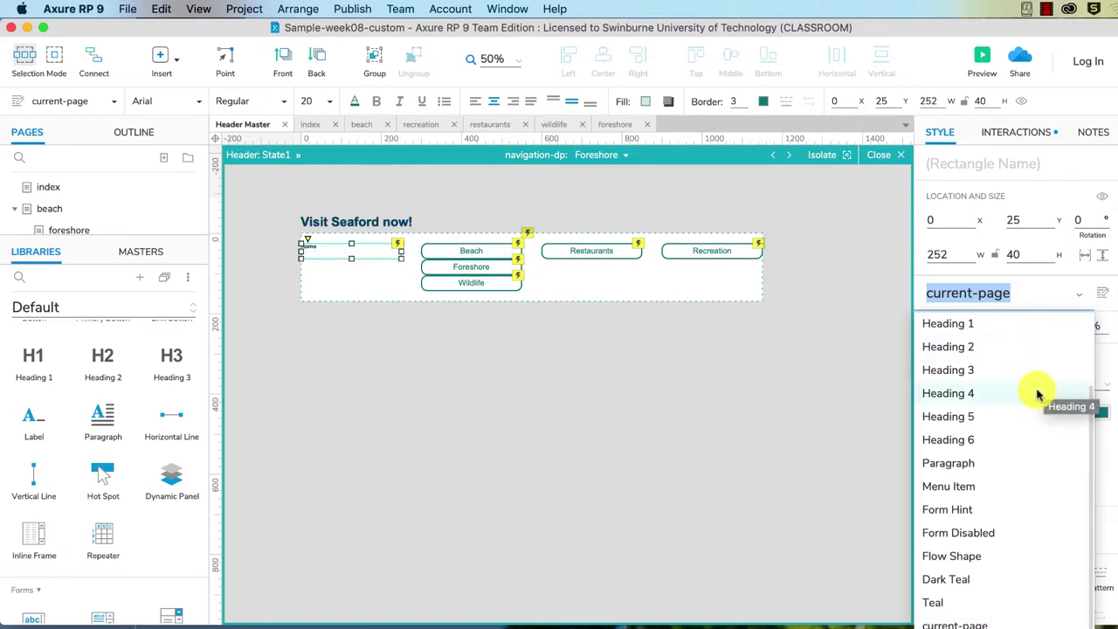
{"action": "scroll", "coordinate": [1039, 393], "scroll_direction": "up", "scroll_amount": 2}
{"action": "left_click", "coordinate": [968, 371]}
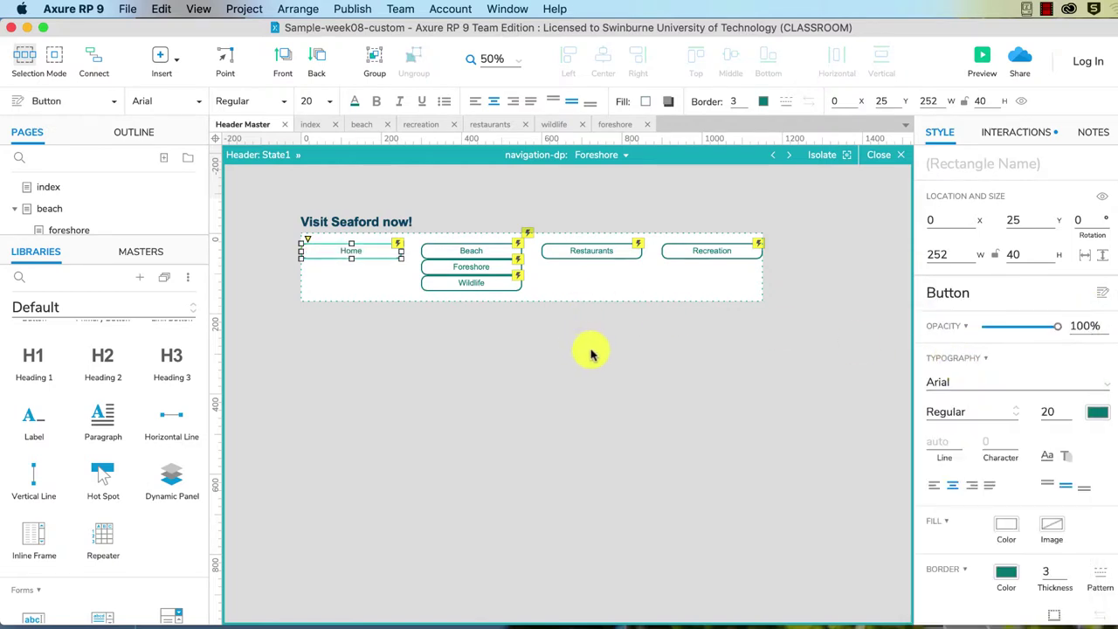
Step: Switch Home from current-page to Button style in the Wildlife and Restaurants states
{"action": "left_click", "coordinate": [627, 156]}
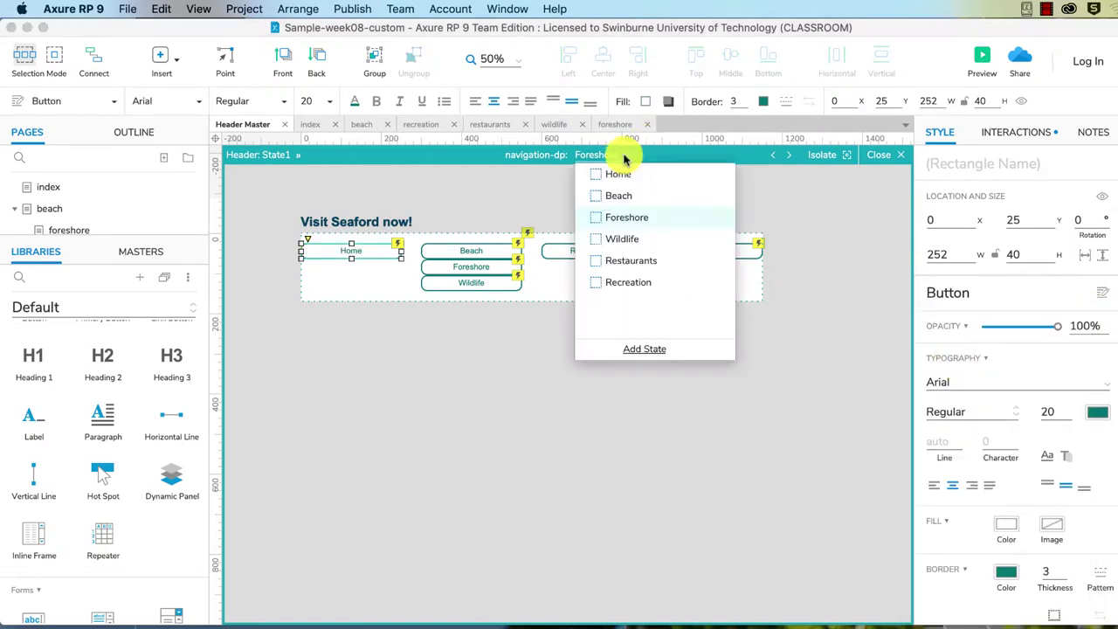
{"action": "left_click", "coordinate": [622, 238]}
{"action": "left_click", "coordinate": [345, 253]}
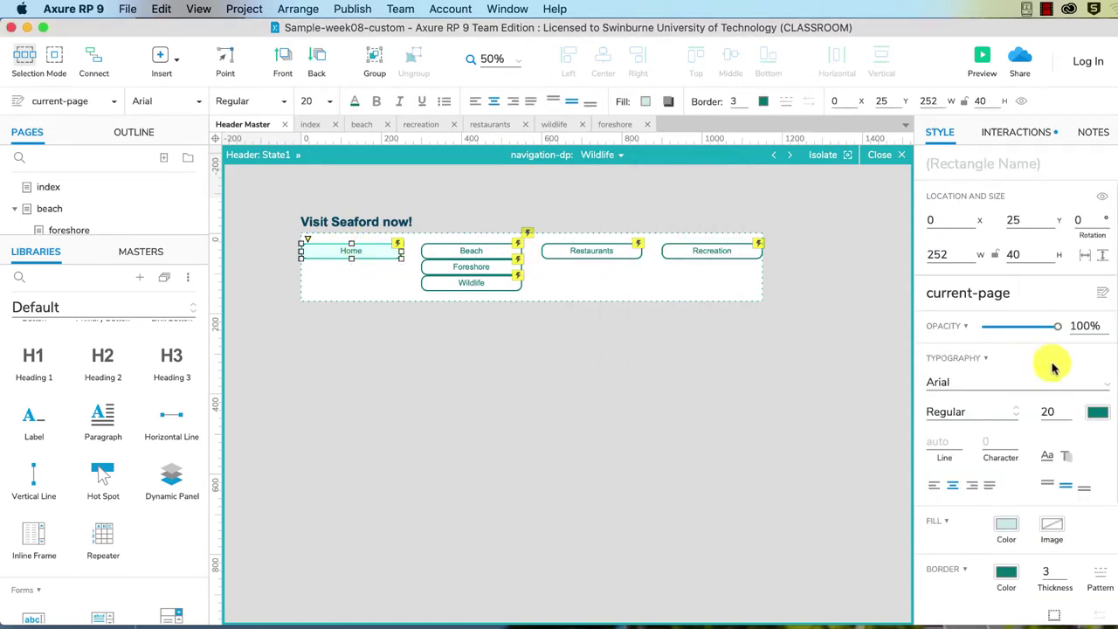
{"action": "left_click", "coordinate": [1076, 297]}
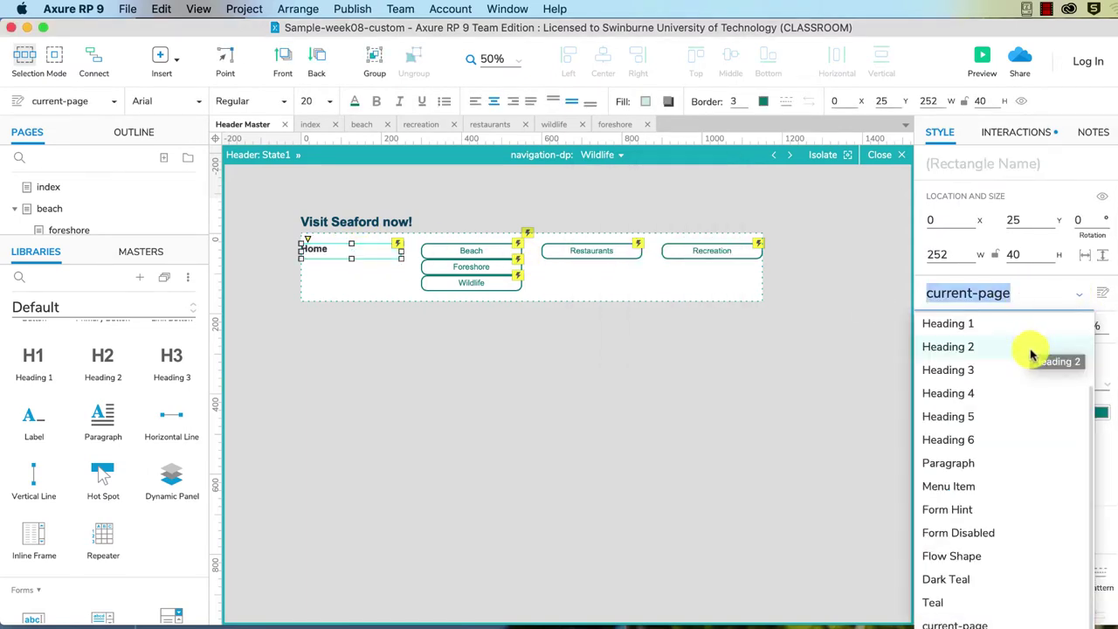
{"action": "scroll", "coordinate": [968, 359], "scroll_direction": "up", "scroll_amount": 3}
{"action": "left_click", "coordinate": [961, 369]}
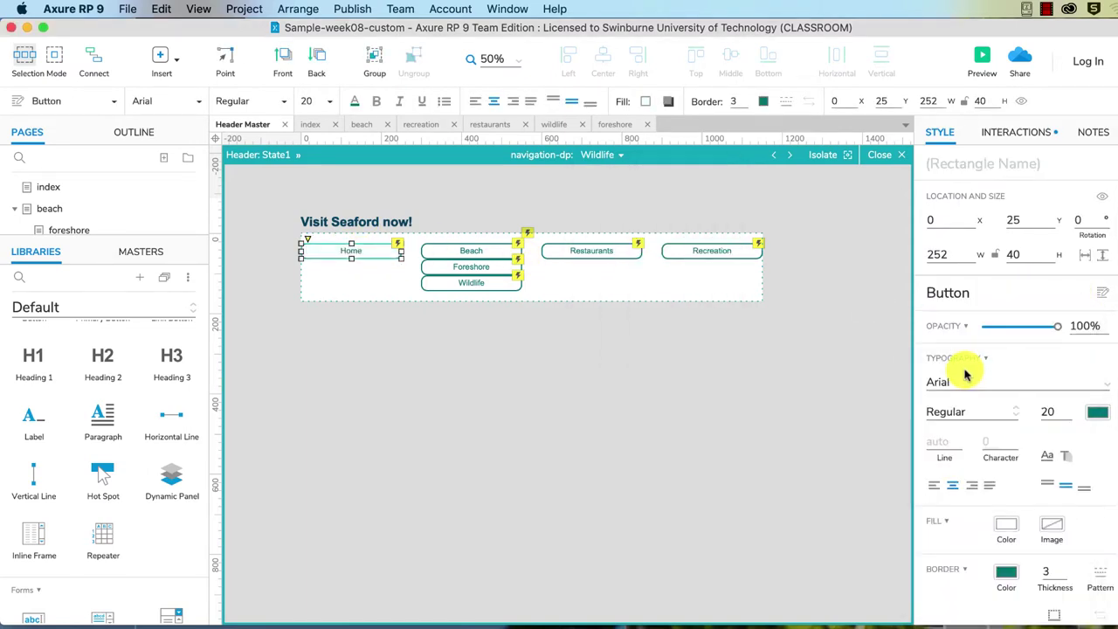
{"action": "left_click", "coordinate": [532, 186]}
{"action": "left_click", "coordinate": [616, 160]}
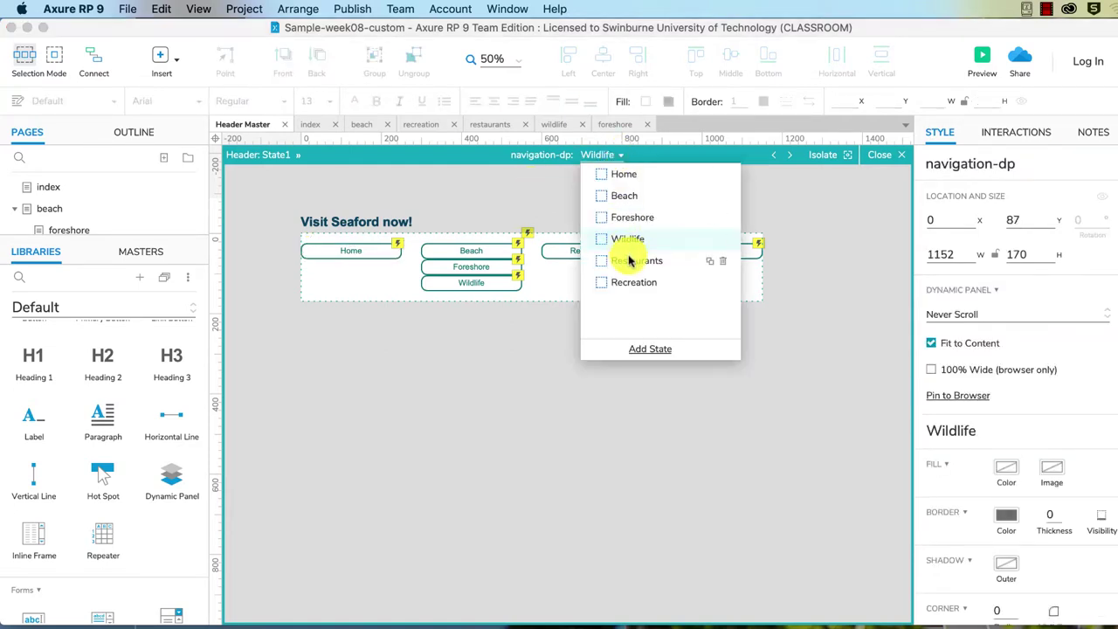
{"action": "left_click", "coordinate": [664, 259]}
{"action": "left_click", "coordinate": [355, 251]}
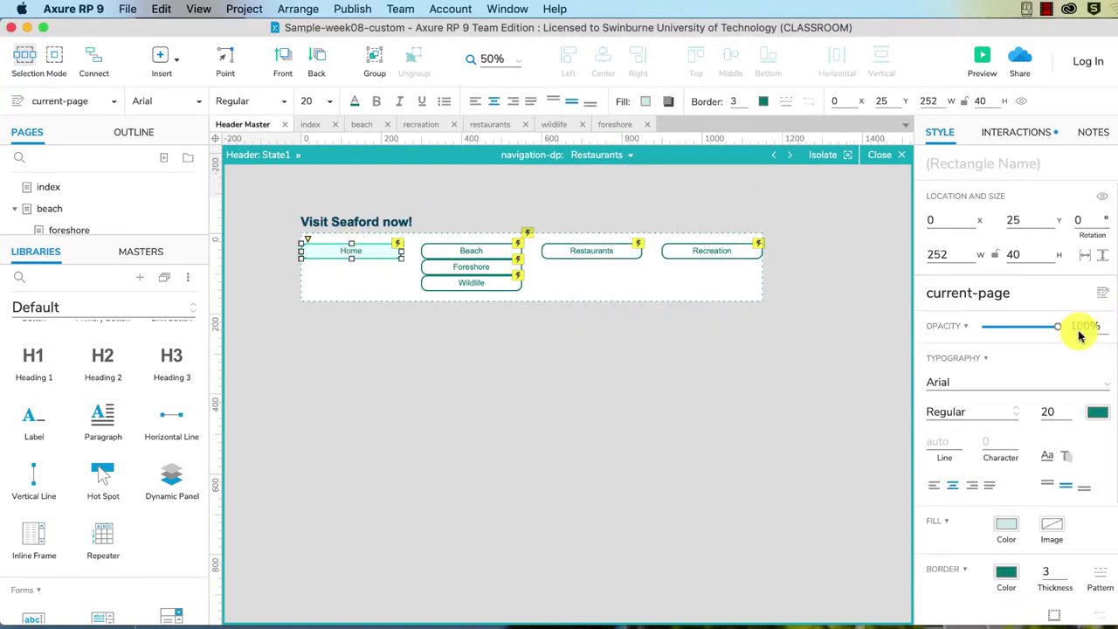
{"action": "left_click", "coordinate": [1079, 297]}
{"action": "scroll", "coordinate": [1065, 297], "scroll_direction": "up", "scroll_amount": 2}
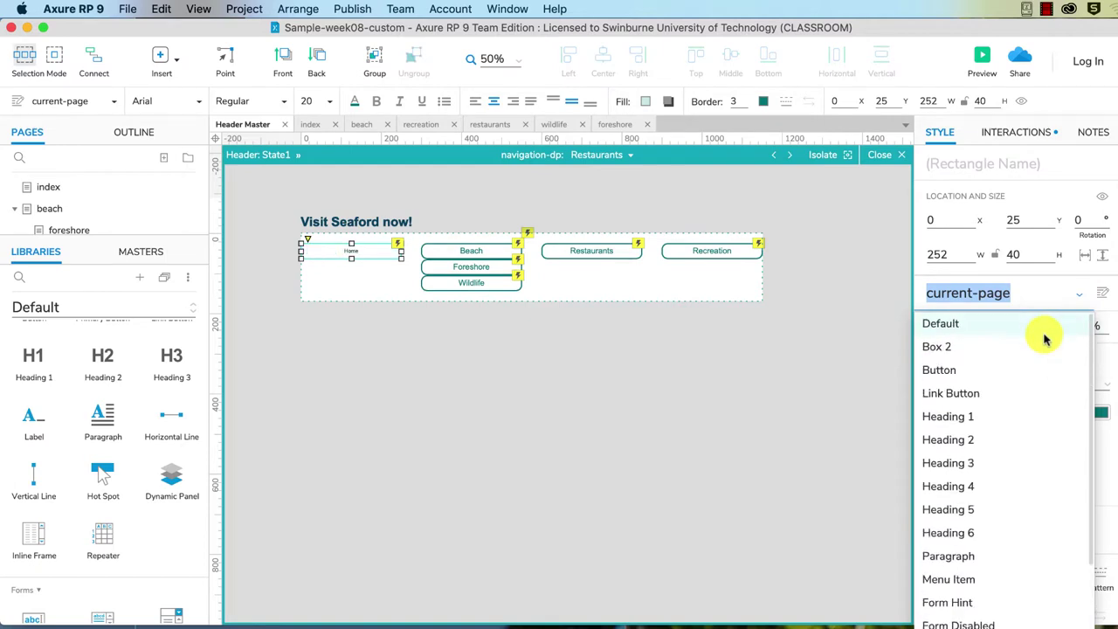
{"action": "left_click", "coordinate": [998, 370]}
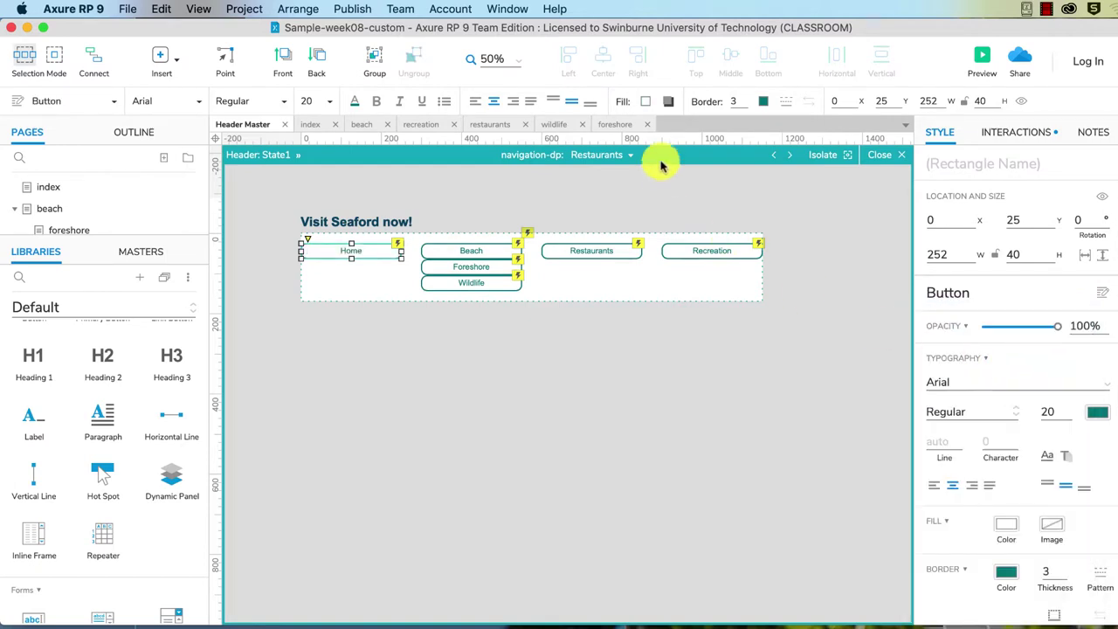
Step: Give the Recreation state's Home button the plain Button style
{"action": "left_click", "coordinate": [625, 156]}
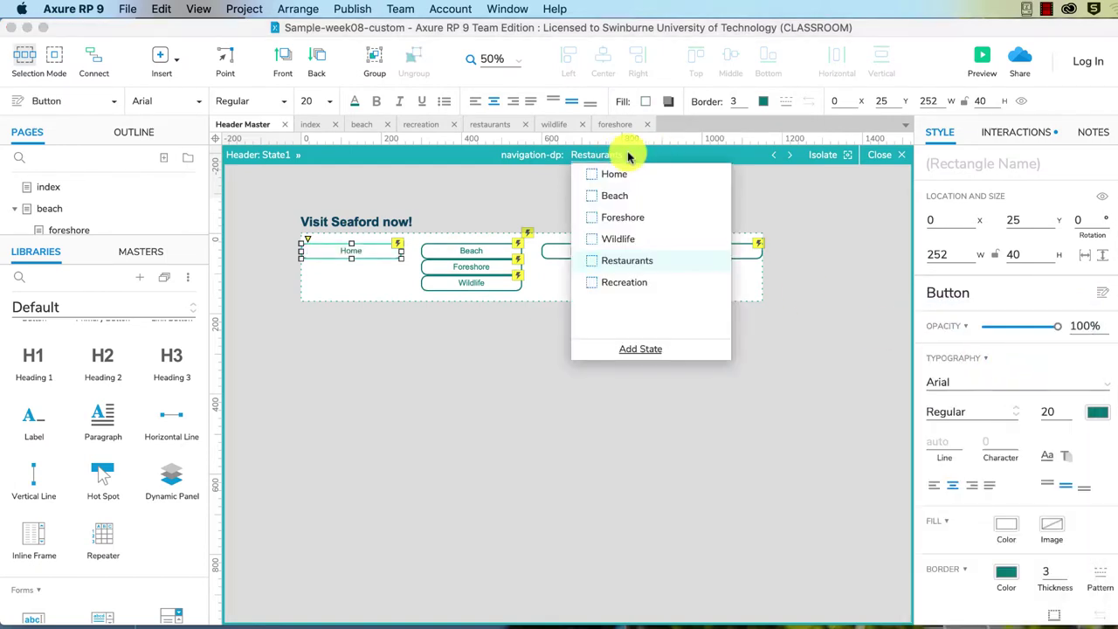
{"action": "left_click", "coordinate": [636, 282]}
{"action": "left_click", "coordinate": [373, 251]}
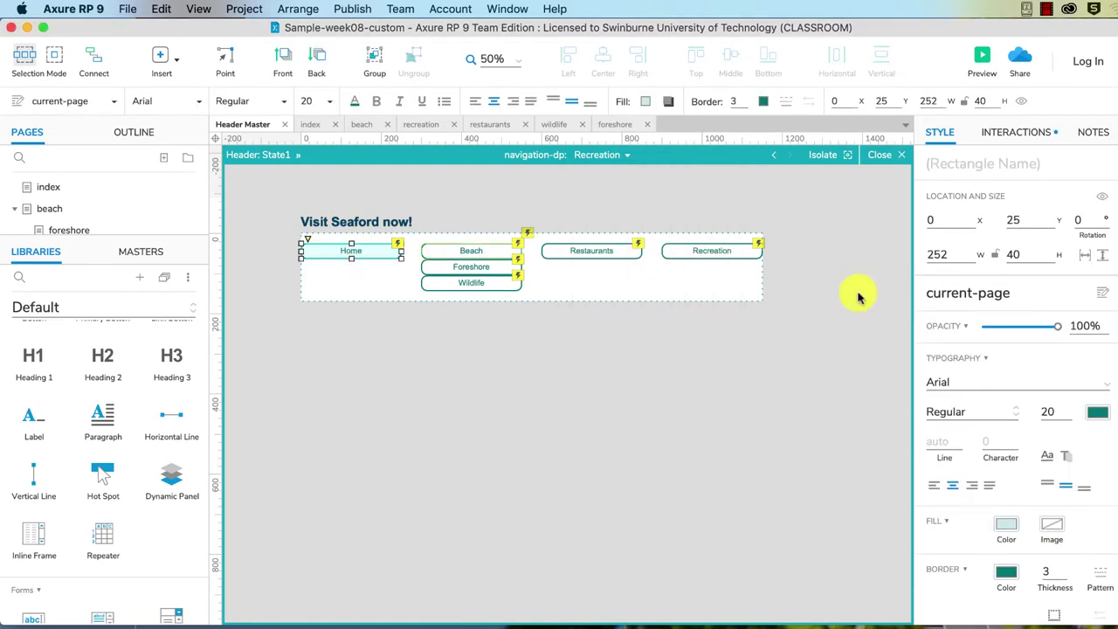
{"action": "left_click", "coordinate": [1083, 301]}
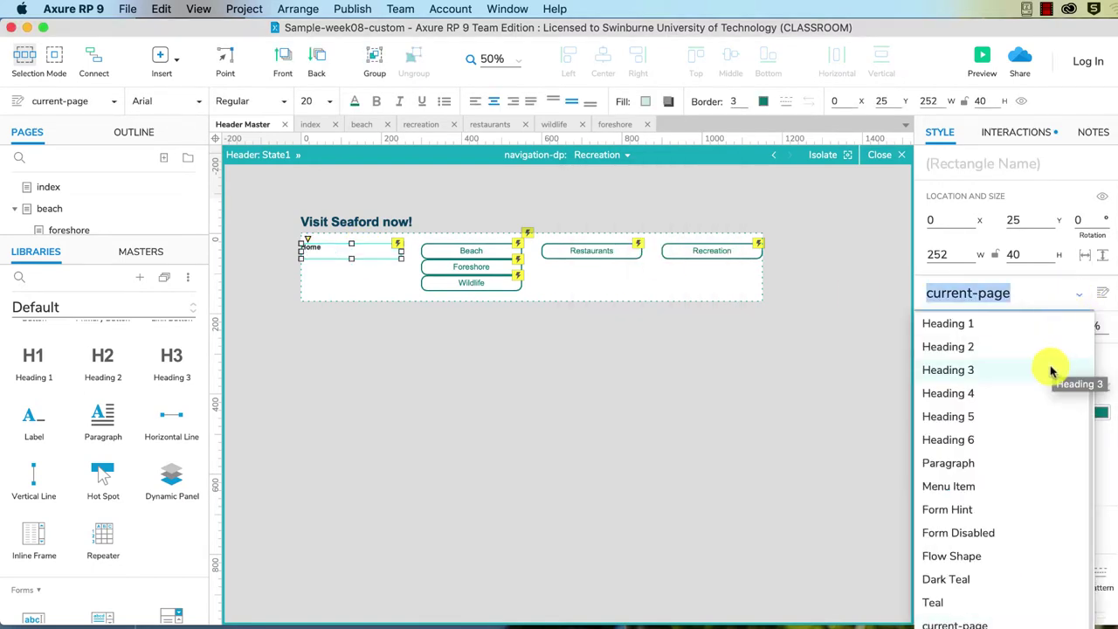
{"action": "scroll", "coordinate": [1005, 371], "scroll_direction": "up", "scroll_amount": 2}
{"action": "left_click", "coordinate": [998, 369]}
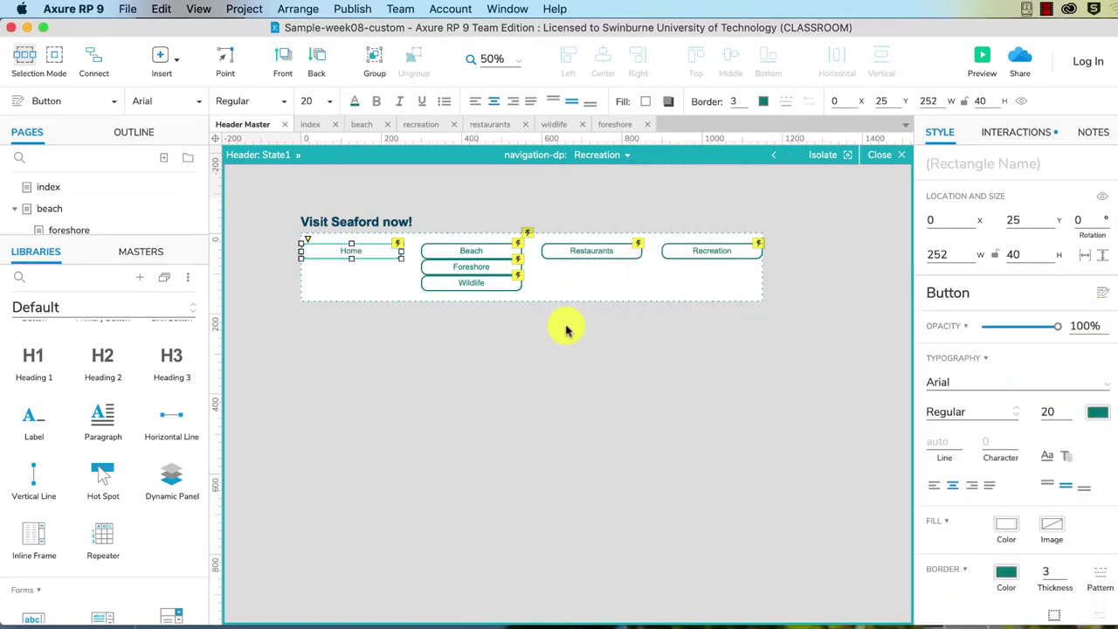
{"action": "left_click", "coordinate": [623, 157]}
Step: Apply the current-page style to the Beach button in Beach and the Foreshore button in Foreshore
{"action": "left_click", "coordinate": [619, 196]}
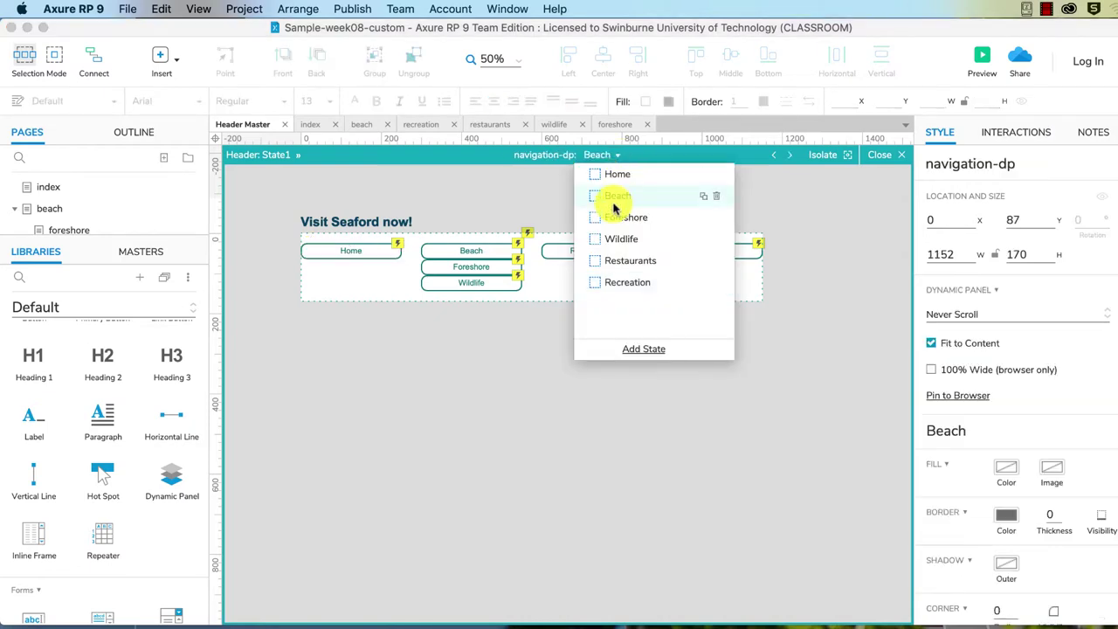
{"action": "left_click", "coordinate": [482, 251]}
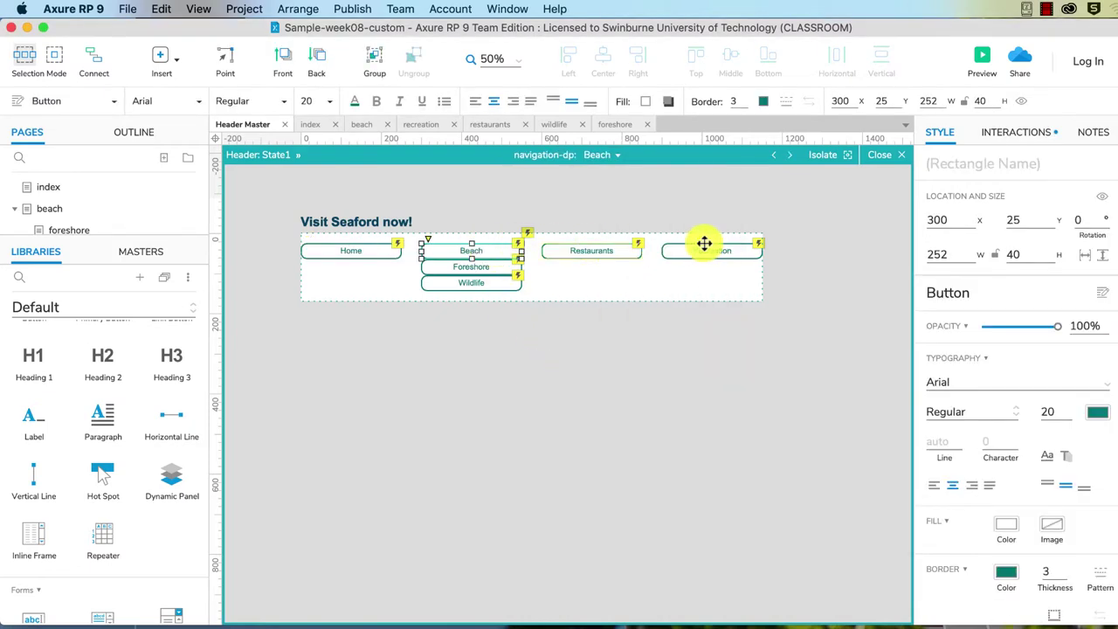
{"action": "left_click", "coordinate": [1083, 296]}
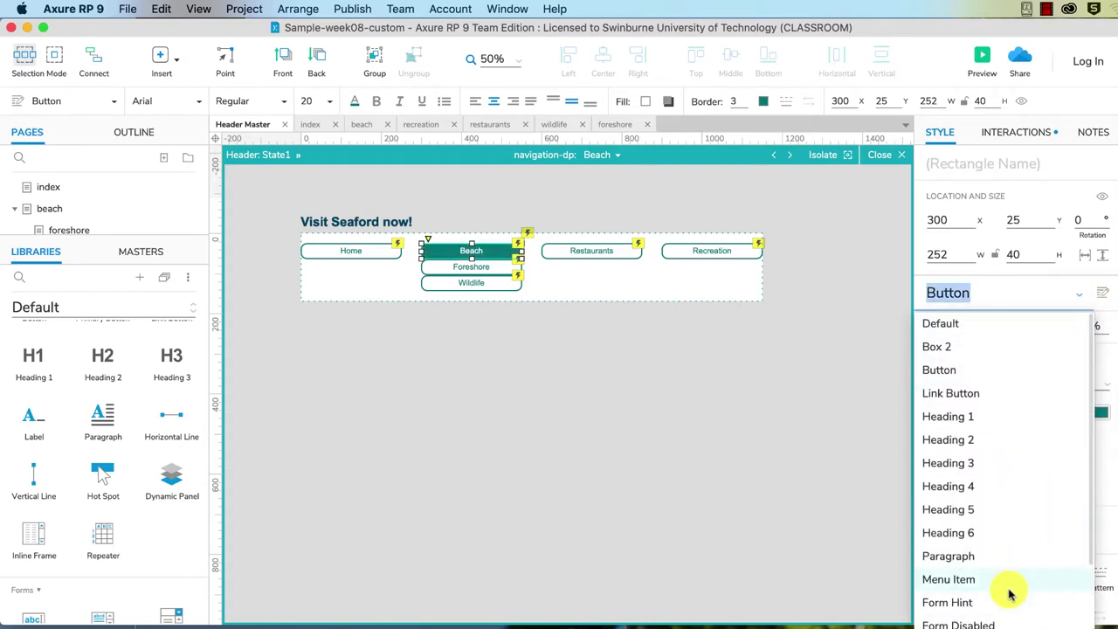
{"action": "scroll", "coordinate": [1003, 599], "scroll_direction": "down", "scroll_amount": 1}
{"action": "scroll", "coordinate": [1003, 599], "scroll_direction": "down", "scroll_amount": 2}
{"action": "left_click", "coordinate": [999, 619]}
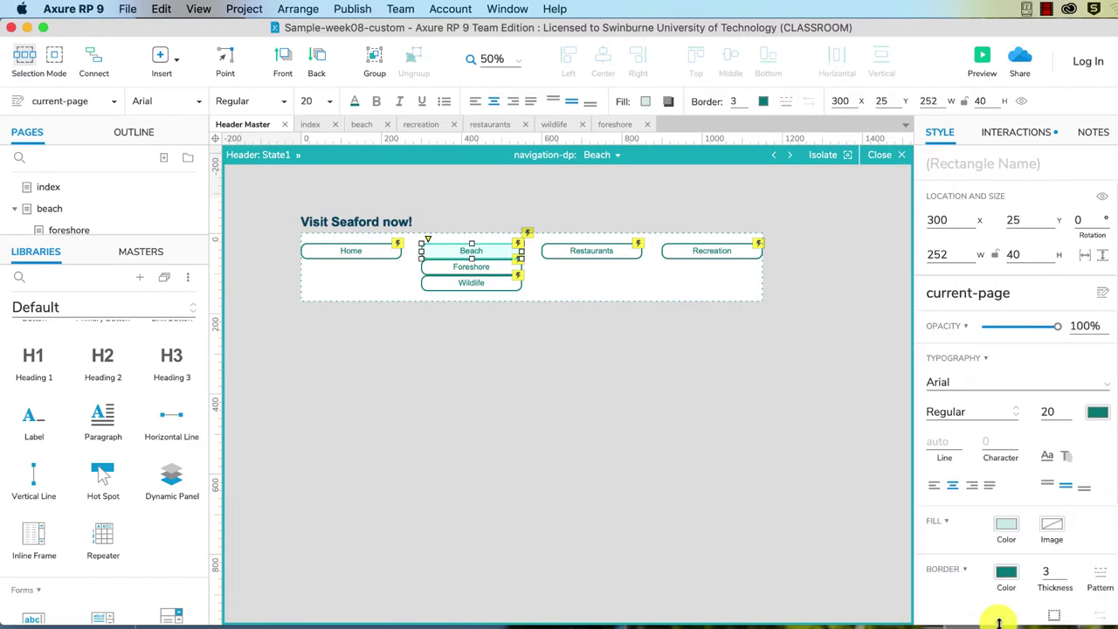
{"action": "left_click", "coordinate": [618, 158]}
{"action": "left_click", "coordinate": [620, 217]}
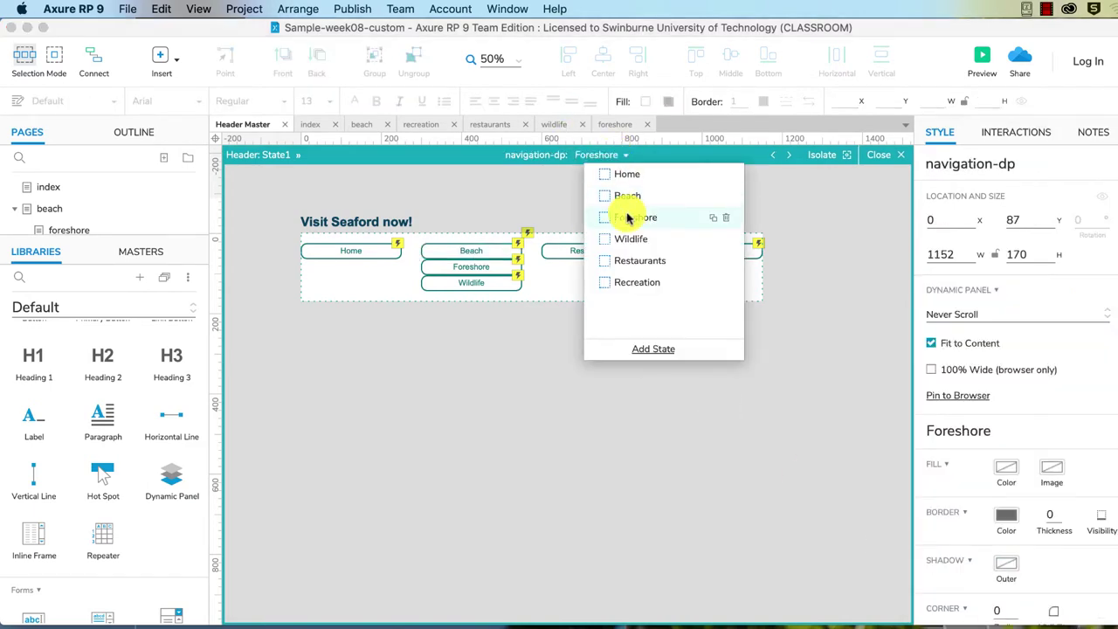
{"action": "left_click", "coordinate": [483, 272]}
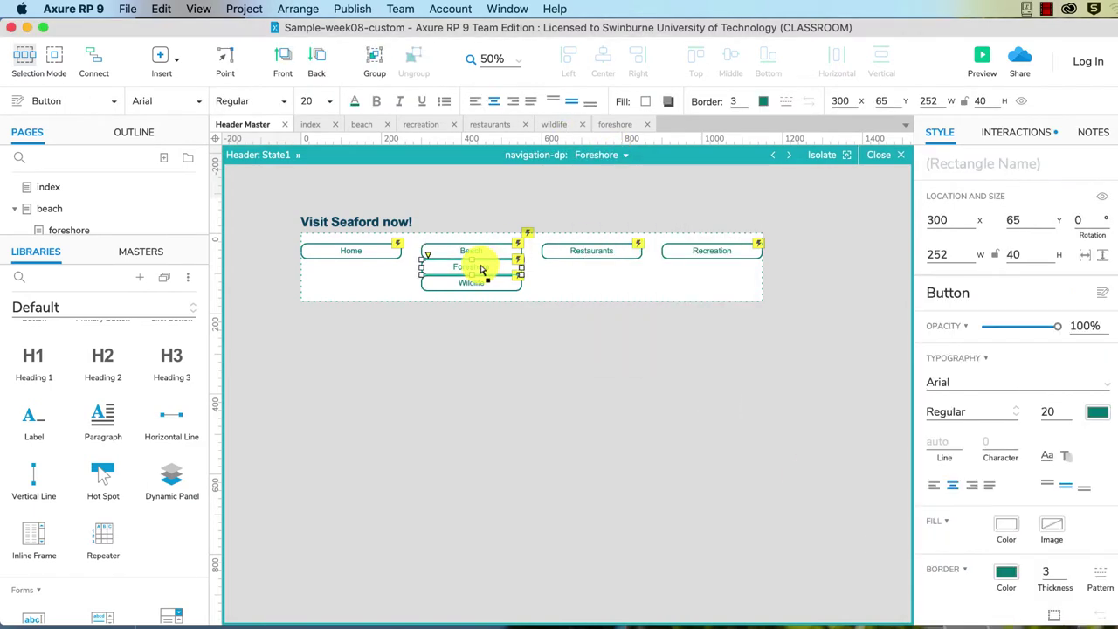
{"action": "left_click", "coordinate": [1081, 296]}
{"action": "scroll", "coordinate": [976, 472], "scroll_direction": "down", "scroll_amount": 2}
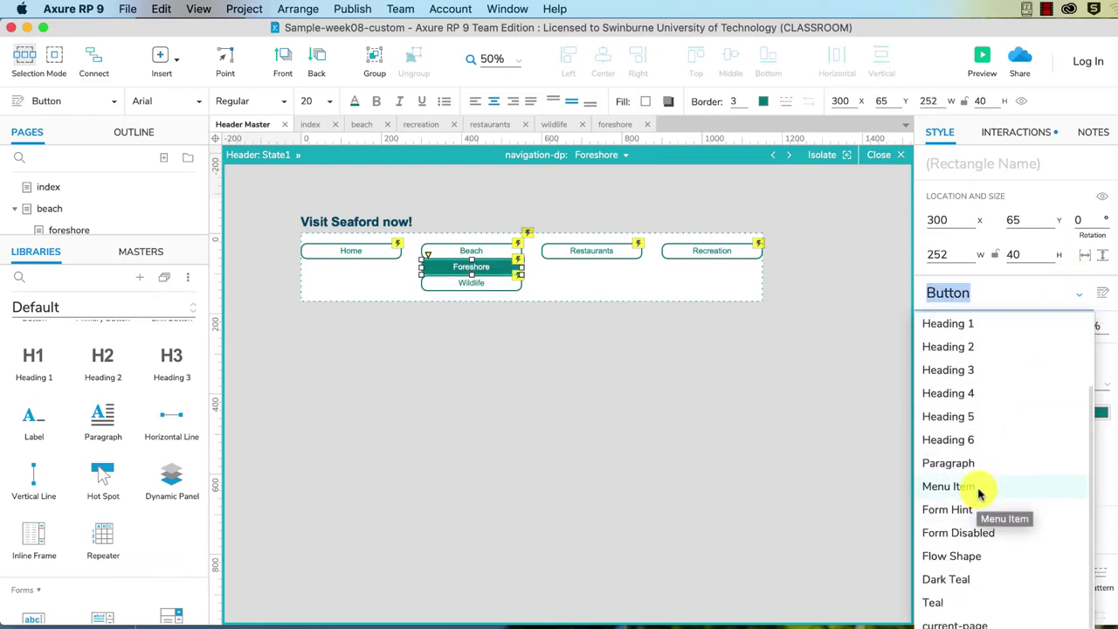
{"action": "left_click", "coordinate": [978, 622]}
Step: In the Wildlife state, give the Wildlife button the current-page style
{"action": "left_click", "coordinate": [497, 288]}
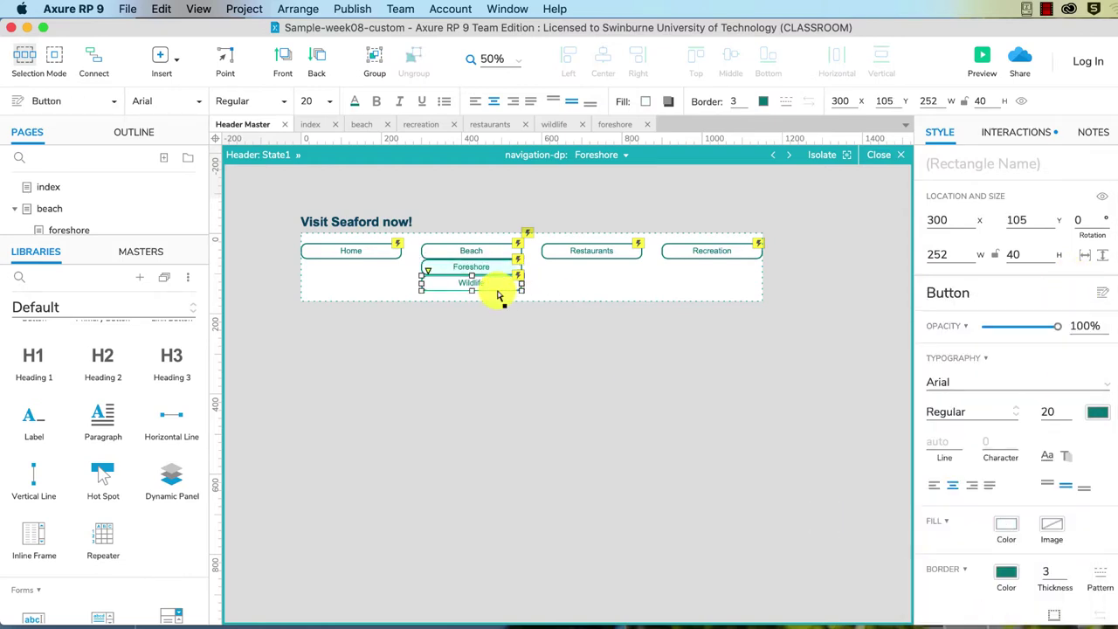
{"action": "left_click", "coordinate": [614, 154]}
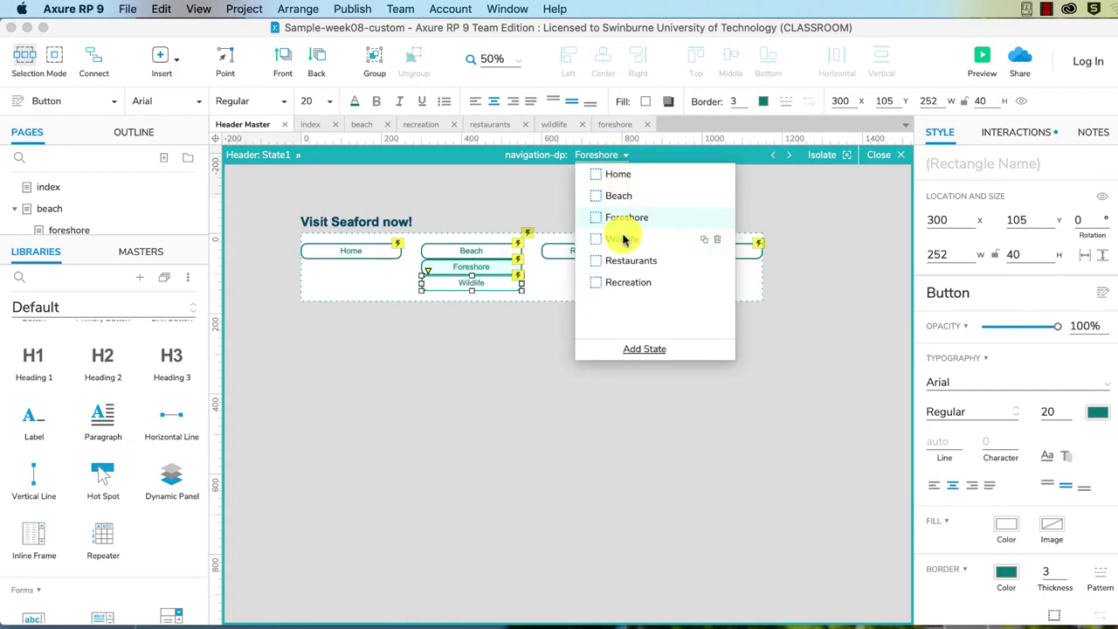
{"action": "left_click", "coordinate": [594, 240]}
{"action": "left_click", "coordinate": [502, 289]}
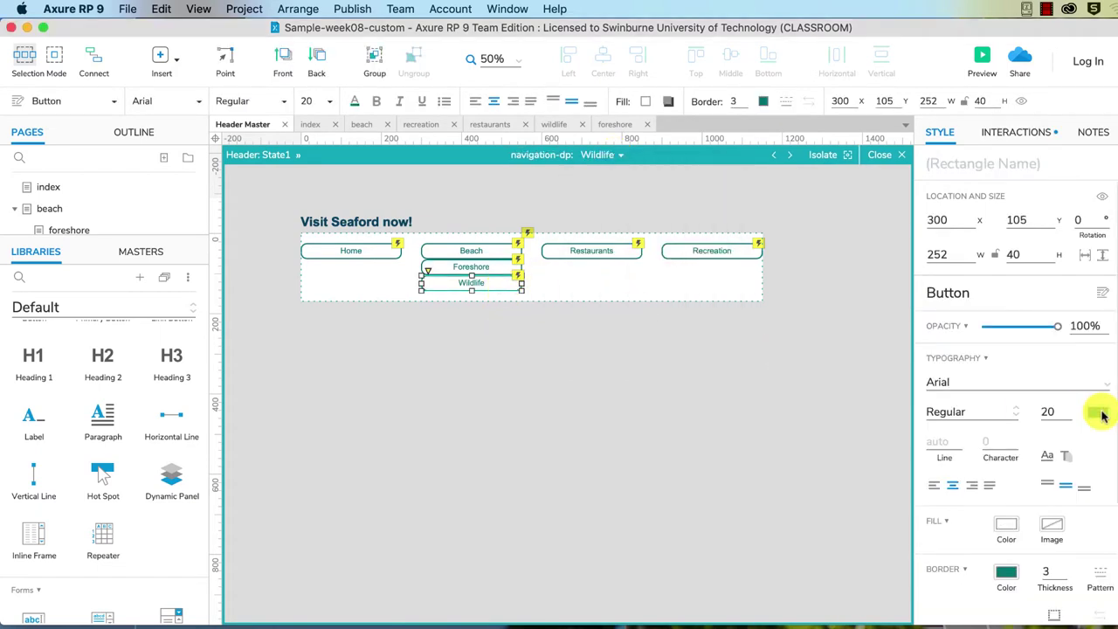
{"action": "left_click", "coordinate": [1080, 297]}
{"action": "scroll", "coordinate": [952, 476], "scroll_direction": "down", "scroll_amount": 2}
{"action": "left_click", "coordinate": [955, 624]}
{"action": "left_click", "coordinate": [686, 449]}
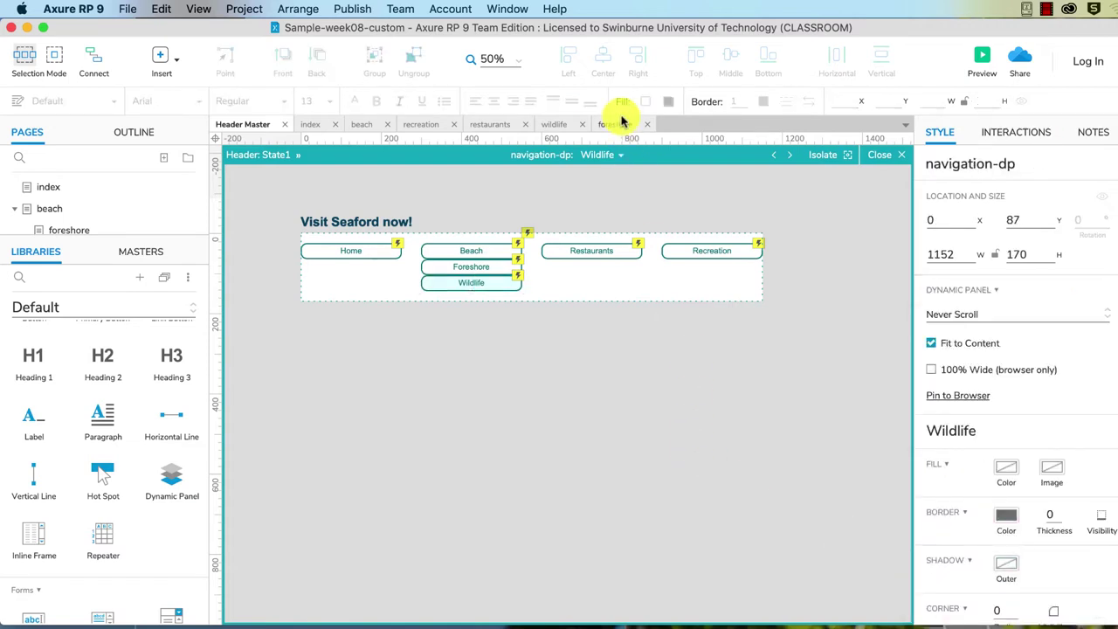
Step: Highlight the Restaurants and Recreation buttons with current-page in their own states
{"action": "left_click", "coordinate": [615, 157]}
{"action": "left_click", "coordinate": [634, 260]}
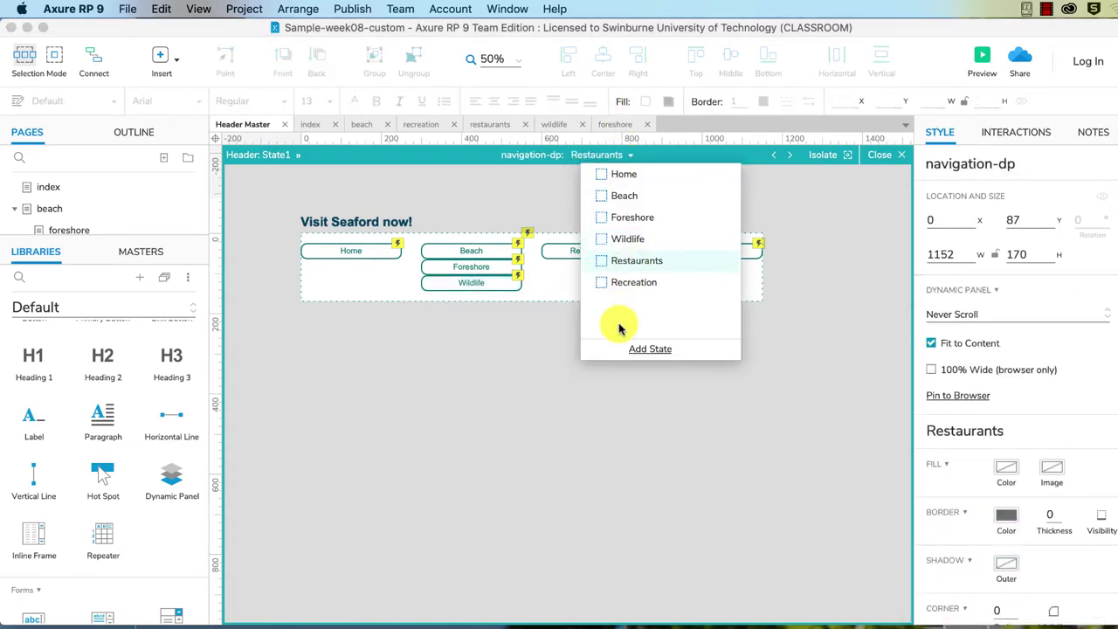
{"action": "left_click", "coordinate": [572, 253]}
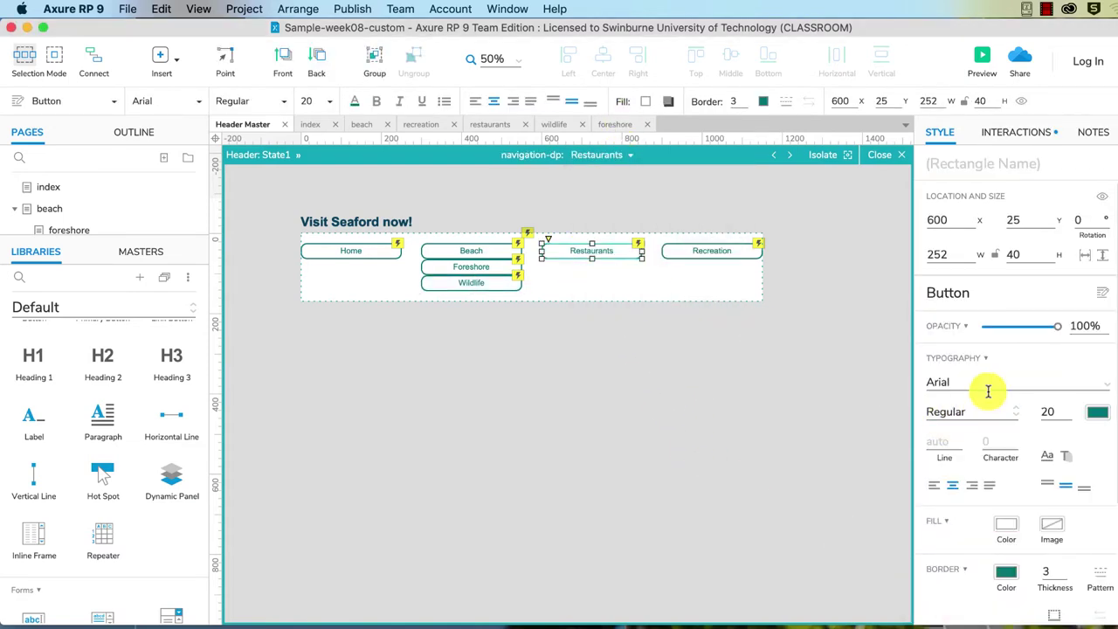
{"action": "left_click", "coordinate": [1075, 297]}
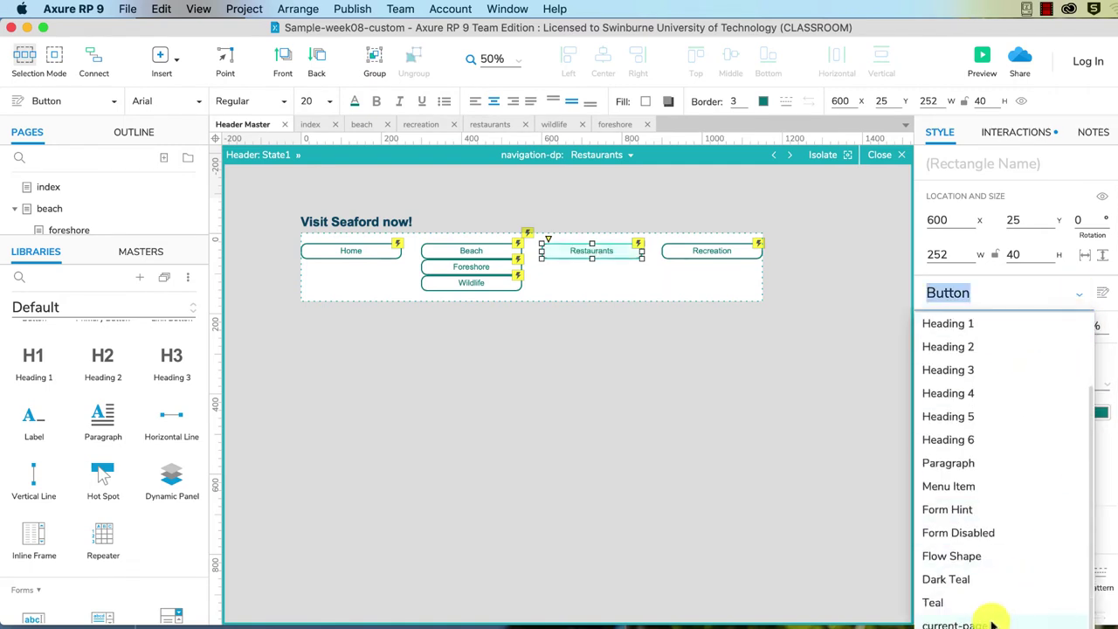
{"action": "left_click", "coordinate": [991, 620]}
{"action": "left_click", "coordinate": [716, 479]}
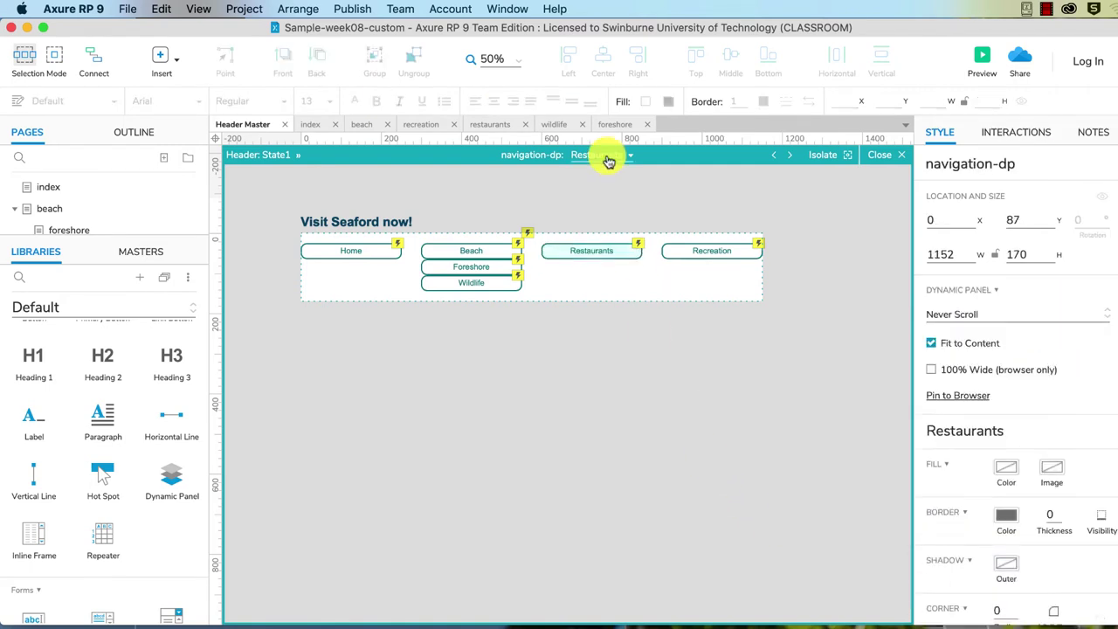
{"action": "left_click", "coordinate": [605, 156]}
{"action": "left_click", "coordinate": [655, 284]}
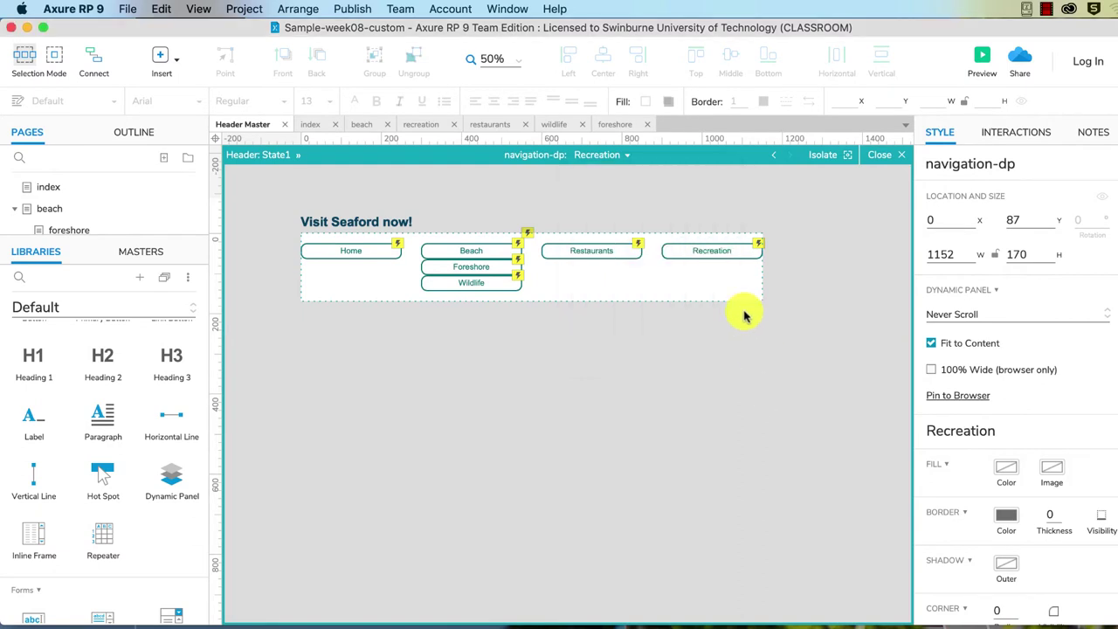
{"action": "left_click", "coordinate": [725, 257]}
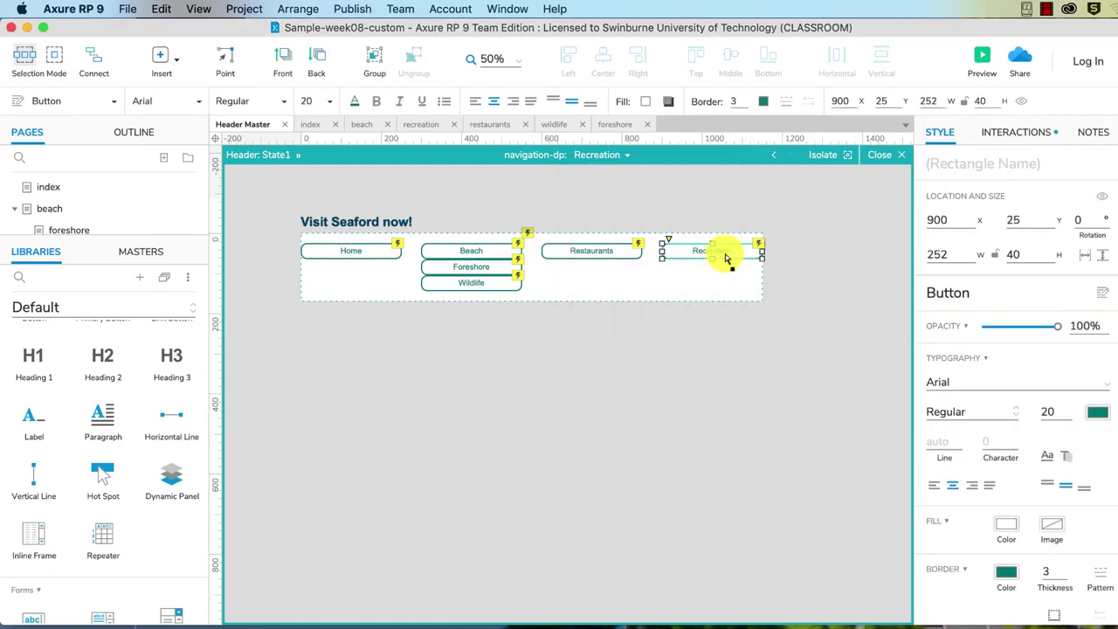
{"action": "left_click", "coordinate": [1079, 299]}
{"action": "scroll", "coordinate": [1048, 559], "scroll_direction": "down", "scroll_amount": 1}
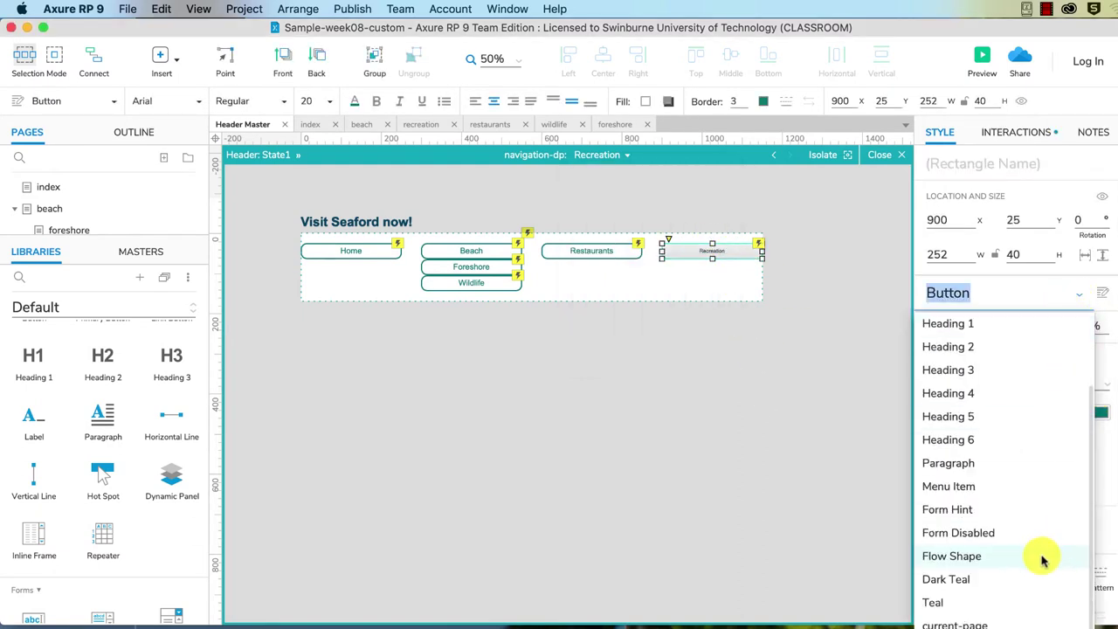
{"action": "left_click", "coordinate": [1011, 616]}
{"action": "left_click", "coordinate": [767, 473]}
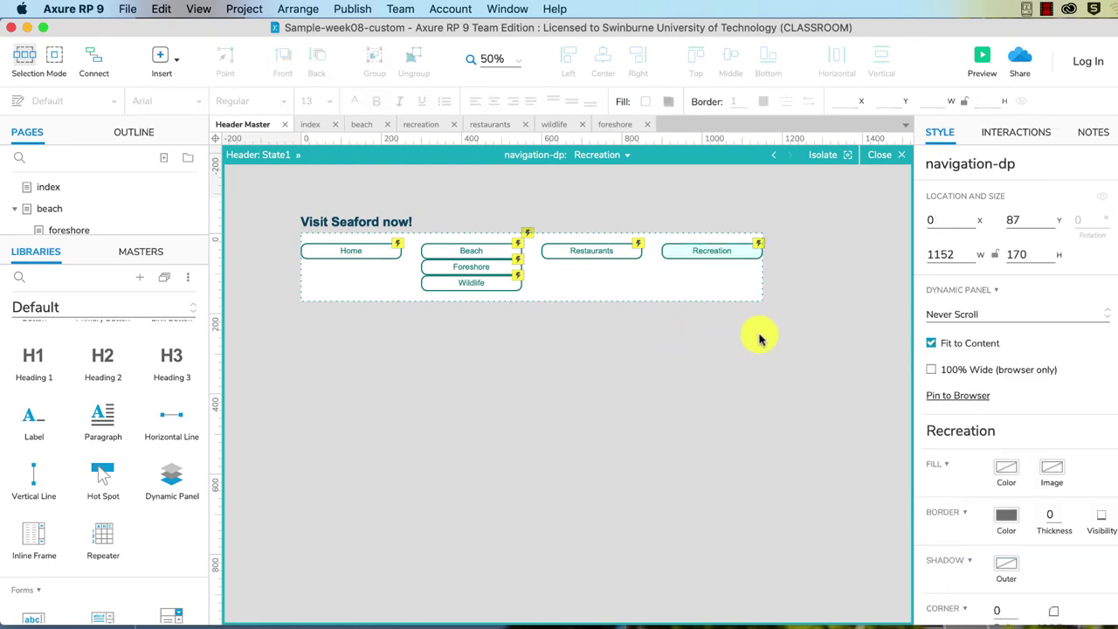